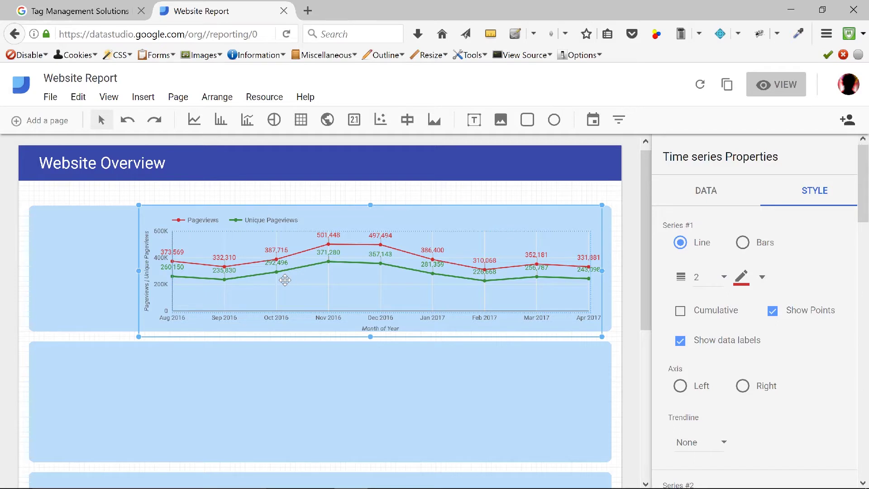
Change the monthly Pageviews and Unique Pageviews line chart to the Bar chart type.
click(648, 265)
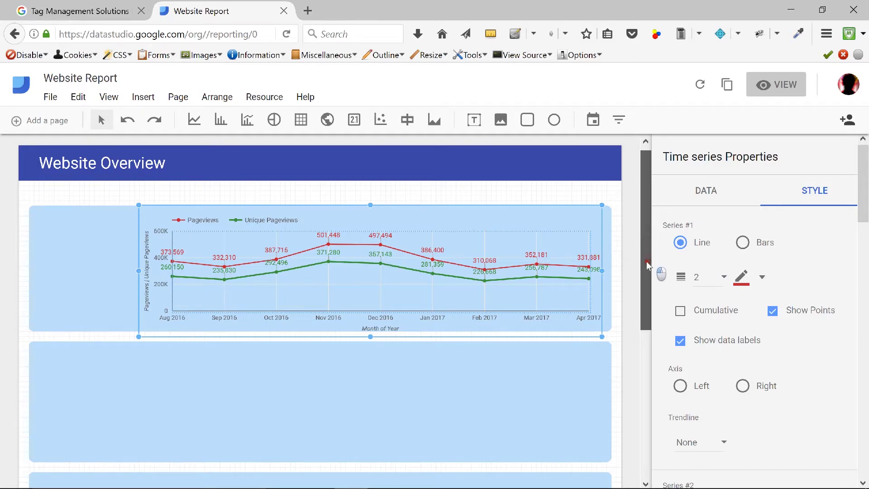
drag(645, 279, 644, 237)
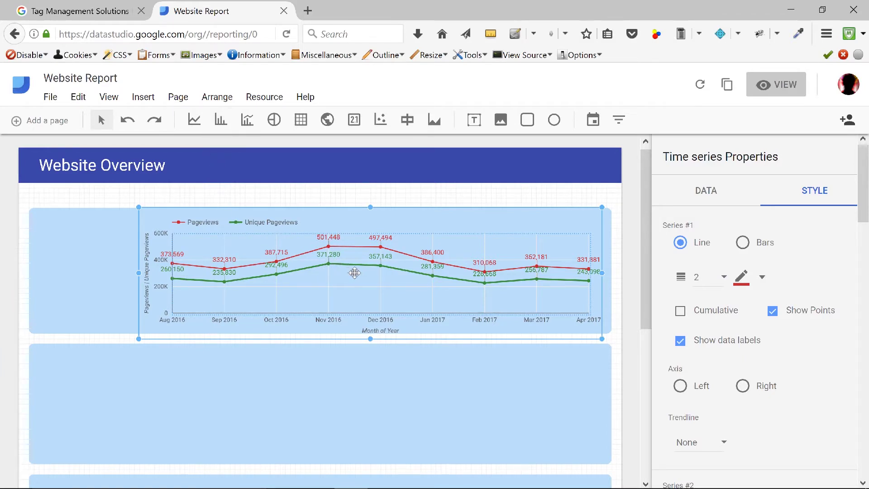
click(700, 194)
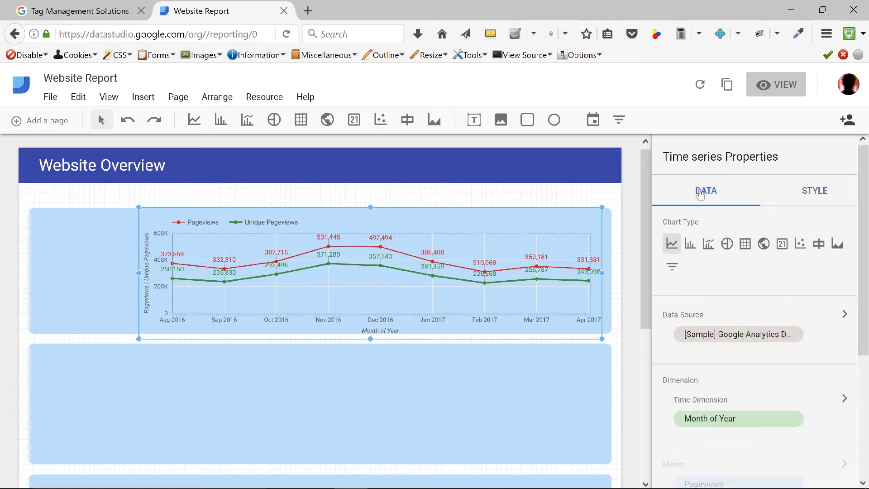
click(690, 249)
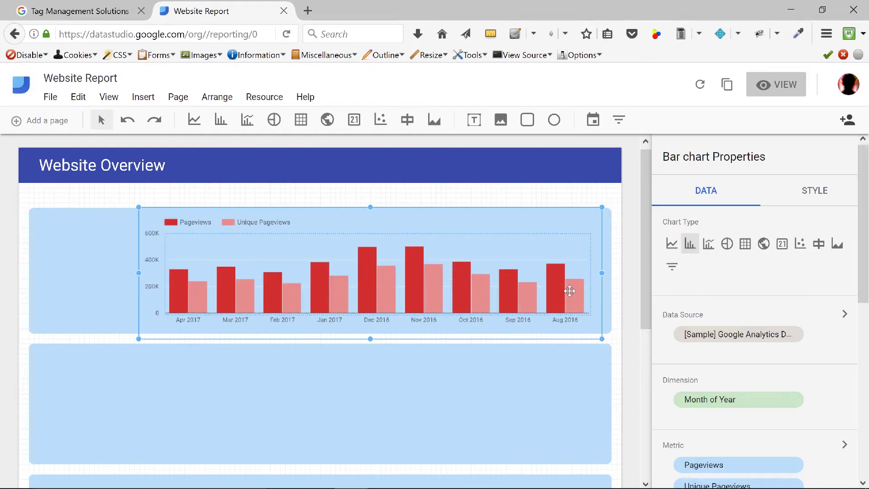
In the bar chart's style settings, turn off Single Color so each series gets its own colour.
mouse_move(864, 212)
mouse_down()
mouse_move(863, 236)
mouse_move(863, 202)
mouse_up()
click(793, 190)
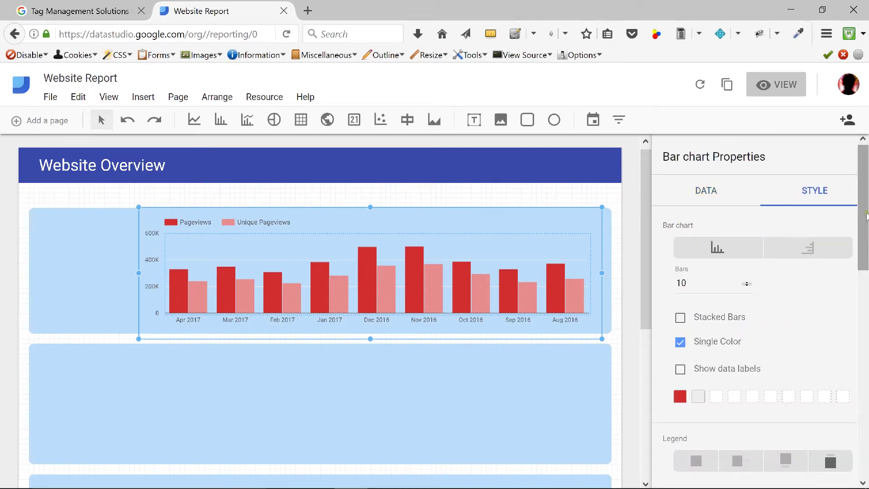
drag(866, 216, 865, 240)
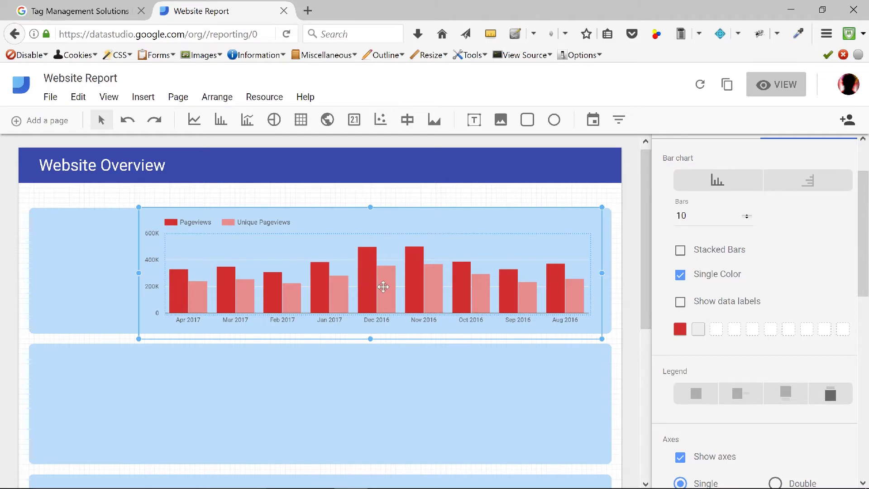
click(680, 276)
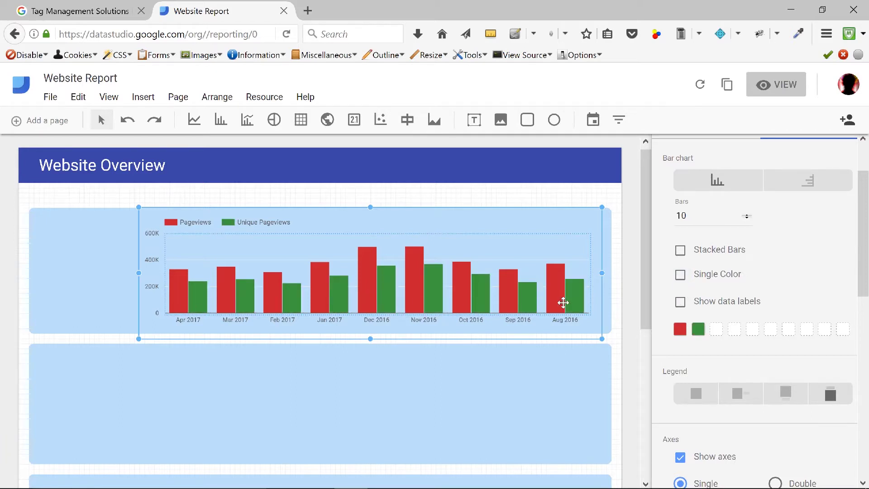
Colour the Unique Pageviews bars blue, then toggle the Y-axis title on and off again.
click(697, 331)
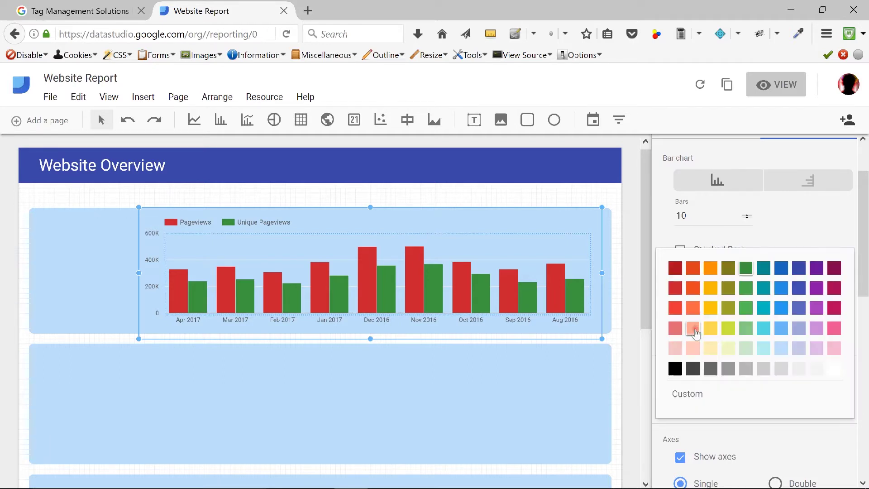
click(780, 289)
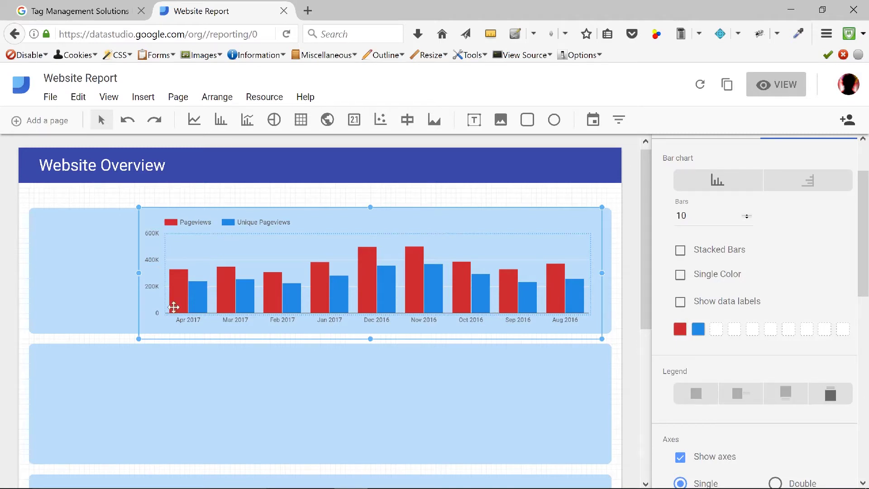
drag(864, 237, 863, 353)
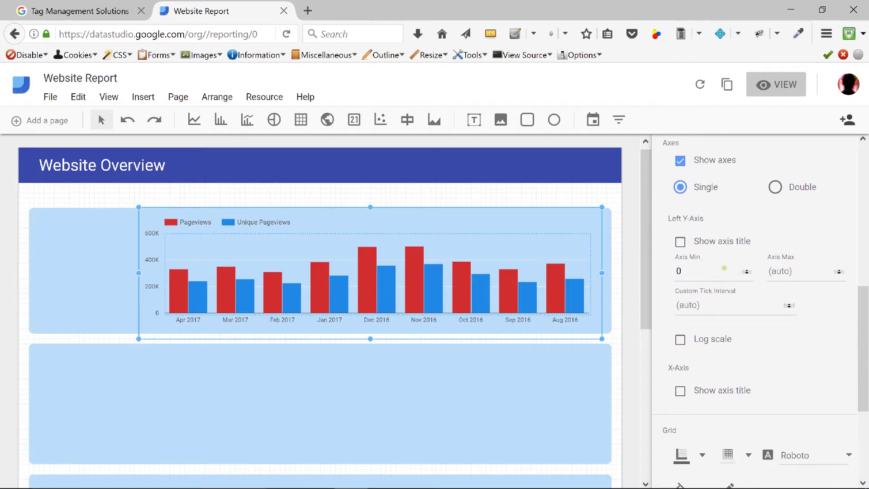
click(679, 243)
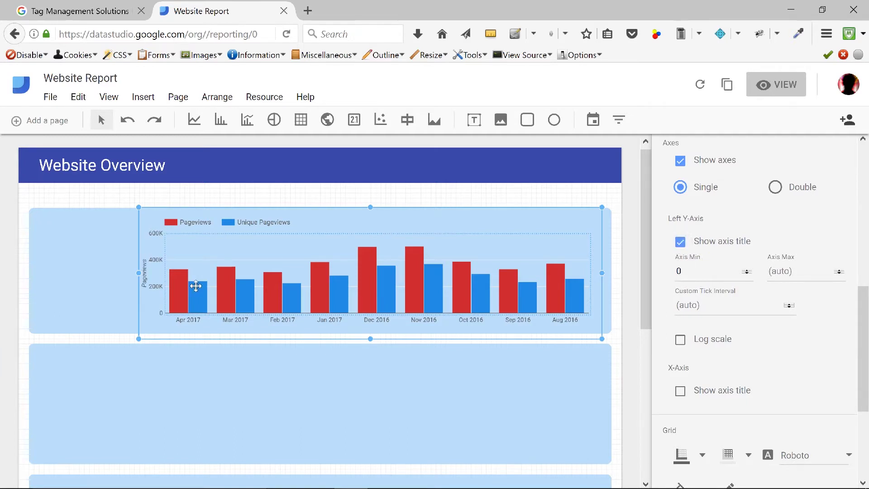
click(680, 245)
drag(865, 316, 861, 180)
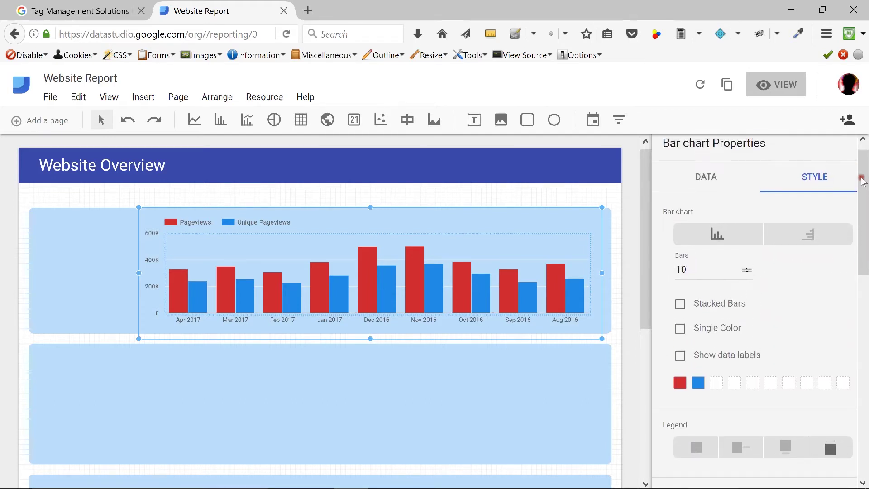
Turn on data labels for every bar and briefly try stacked bars.
click(680, 356)
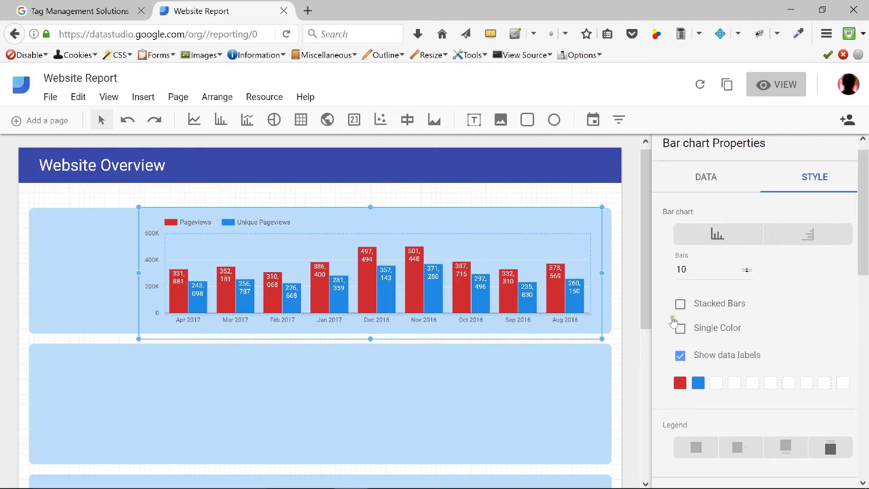
click(680, 305)
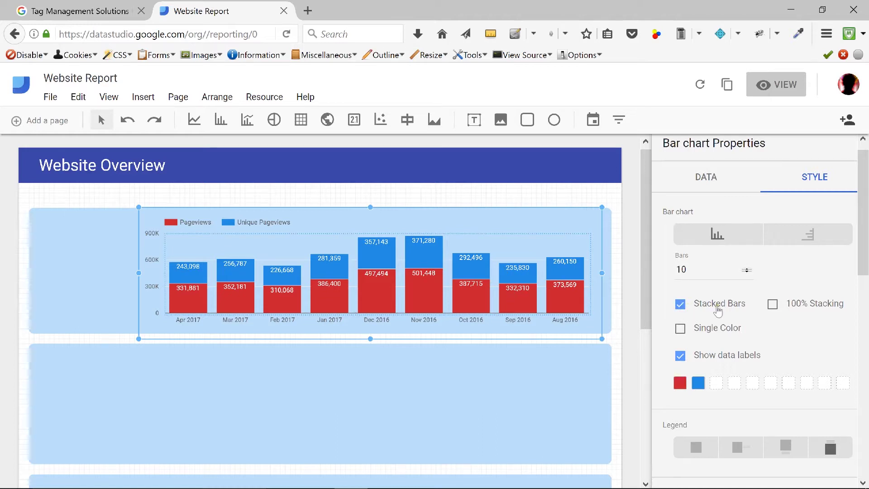
click(681, 306)
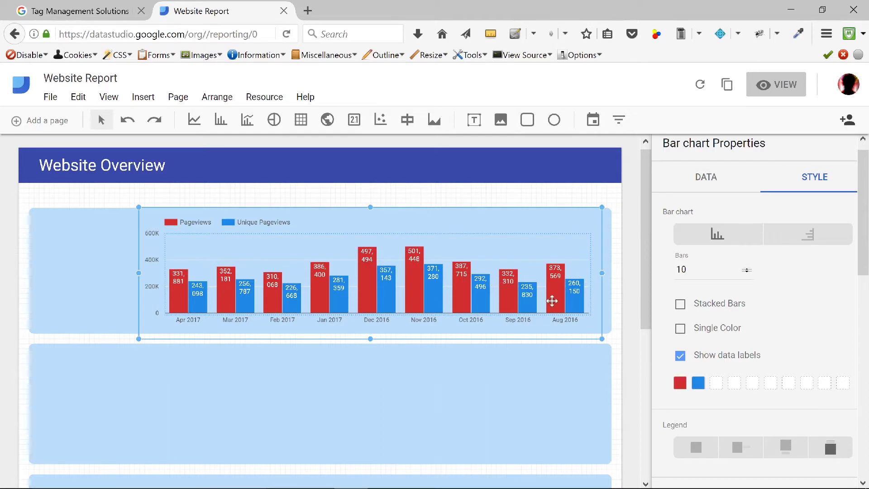
Try Stacked Bars with 100% Stacking, then revert to unstacked side-by-side bars.
click(682, 304)
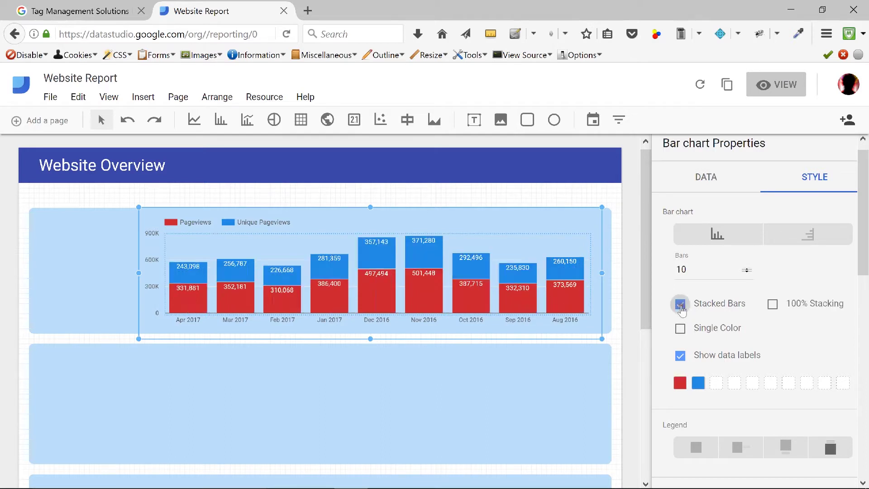
click(774, 307)
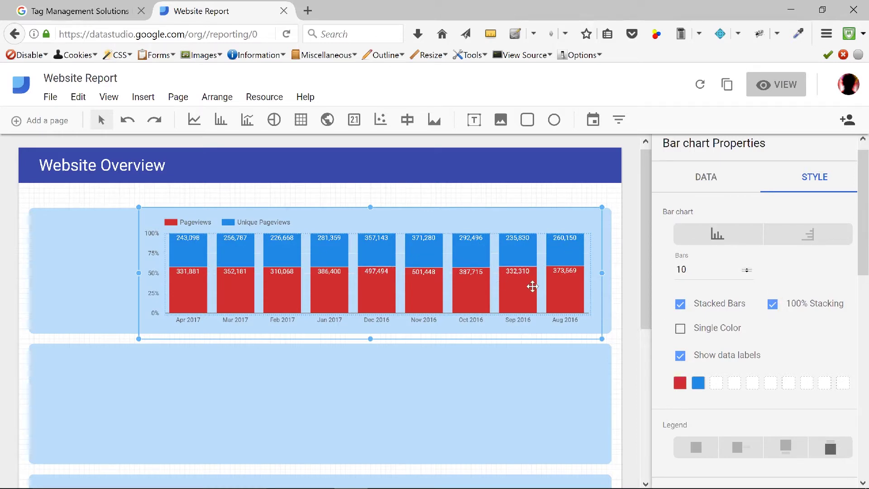
click(772, 307)
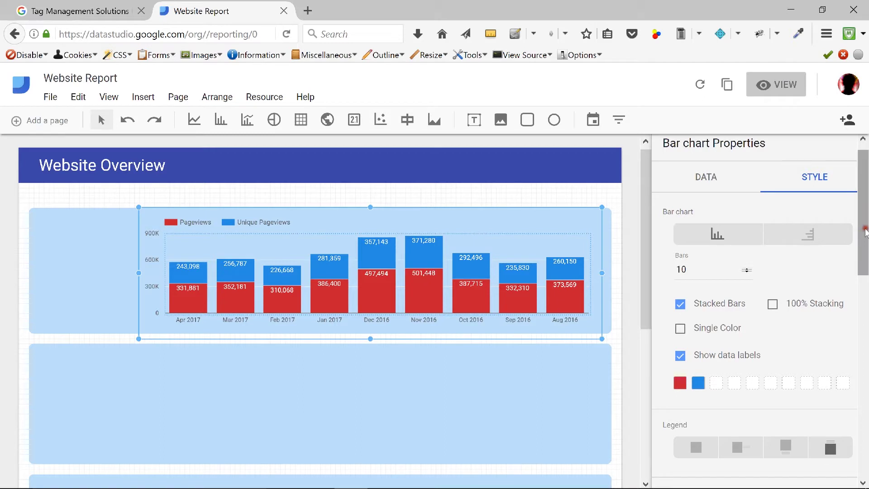
drag(865, 232, 794, 261)
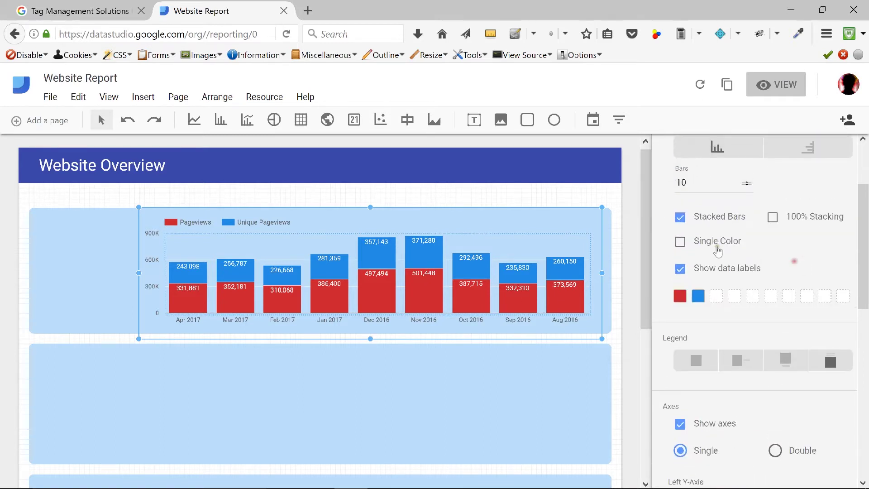
click(679, 218)
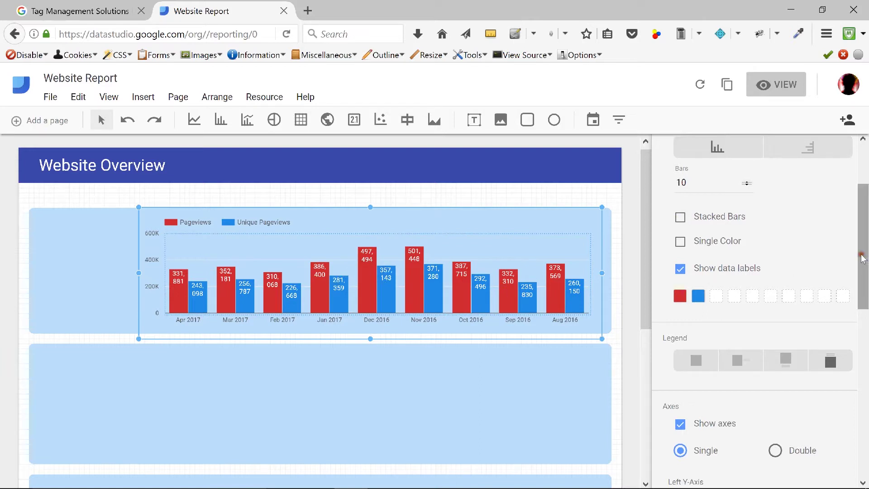
drag(862, 259, 863, 221)
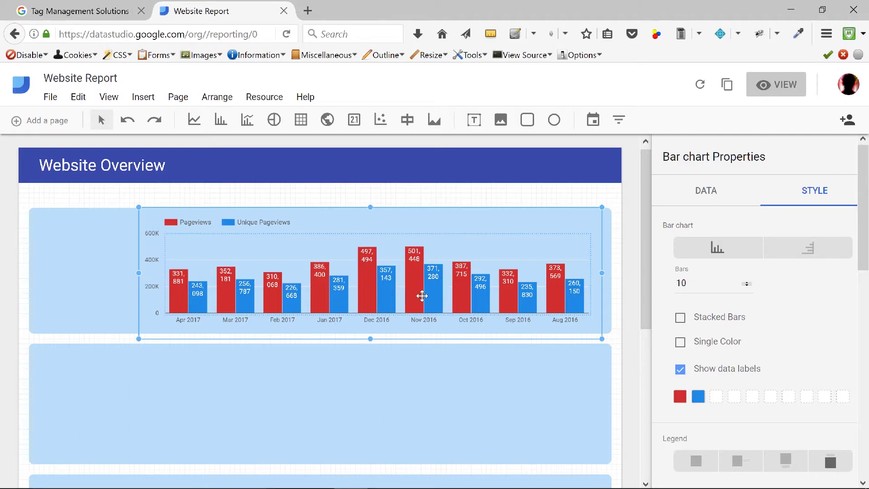
scroll(865, 203, down, 1)
Show the bar chart's data settings and drag a copy of the chart into the second panel.
scroll(866, 203, up, 1)
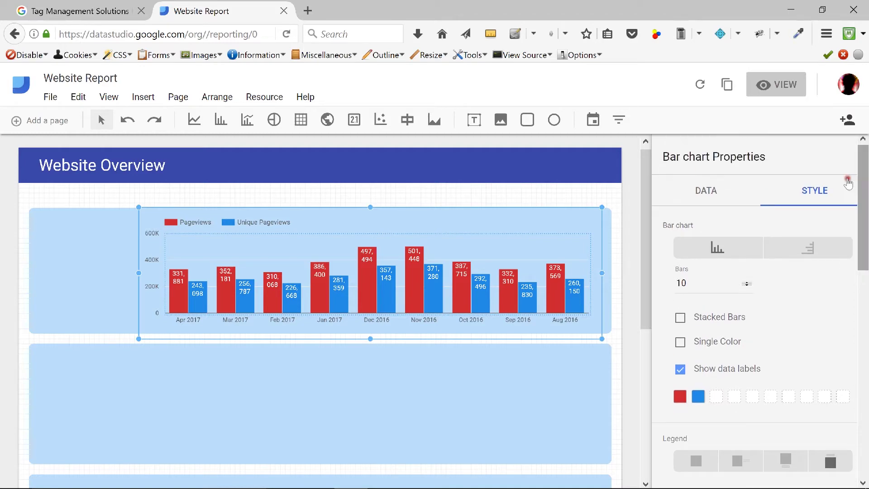
click(681, 202)
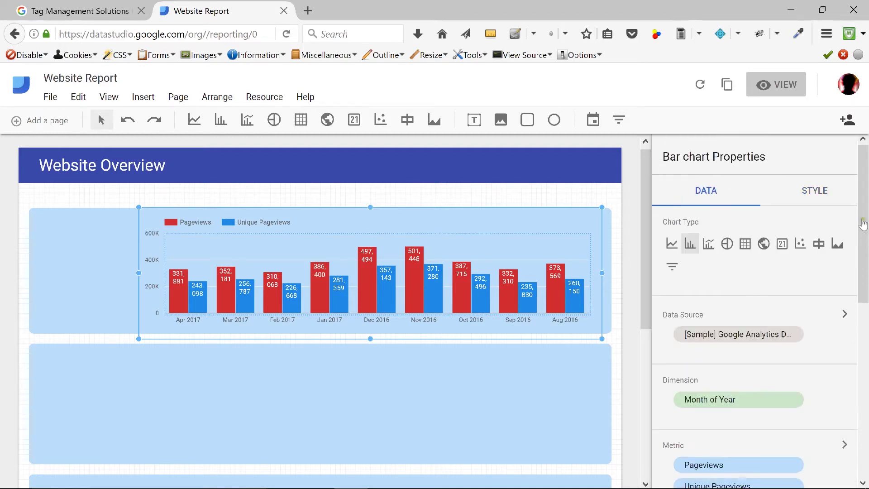
mouse_move(863, 224)
mouse_down()
mouse_move(862, 409)
mouse_move(857, 214)
mouse_up()
drag(868, 222, 867, 239)
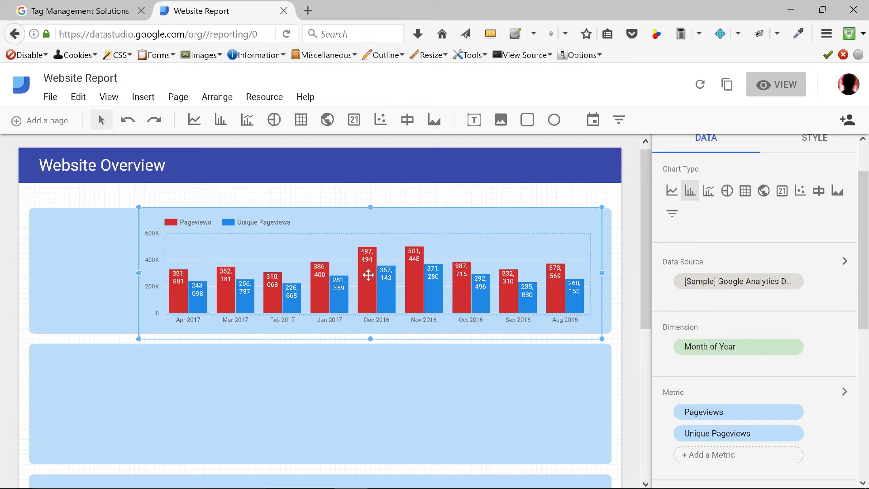
drag(368, 274, 367, 386)
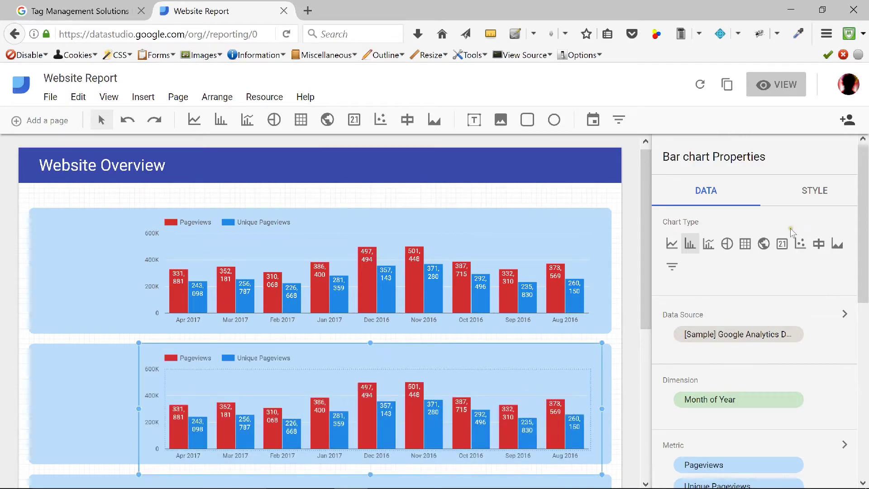
Remove Pageviews from the copied chart and replace its metric with Sessions via a 'Sessi' search.
scroll(742, 263, down, 5)
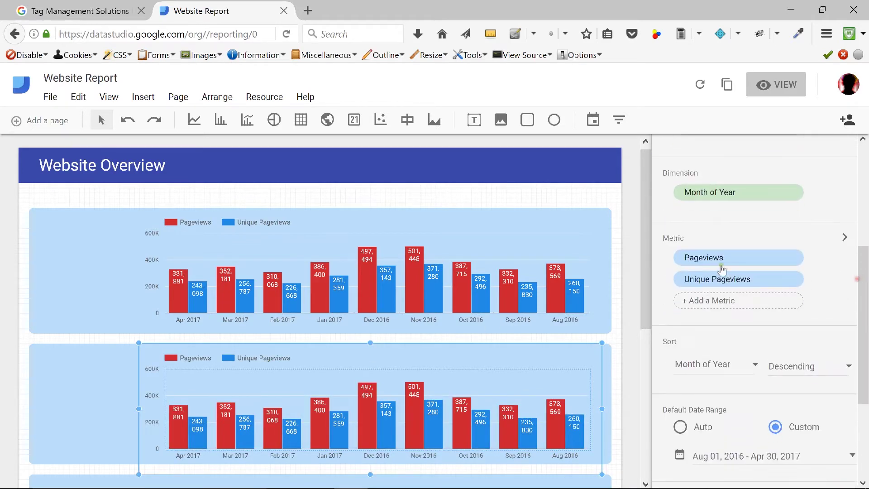
mouse_move(722, 267)
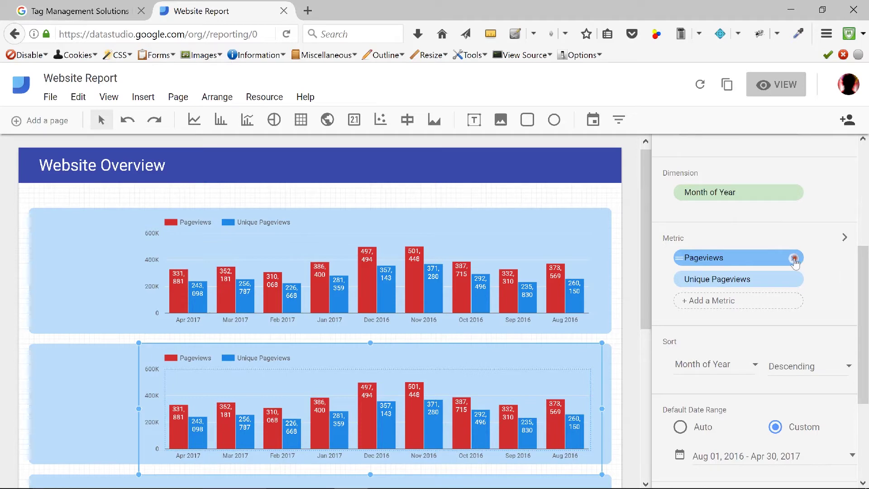
click(795, 258)
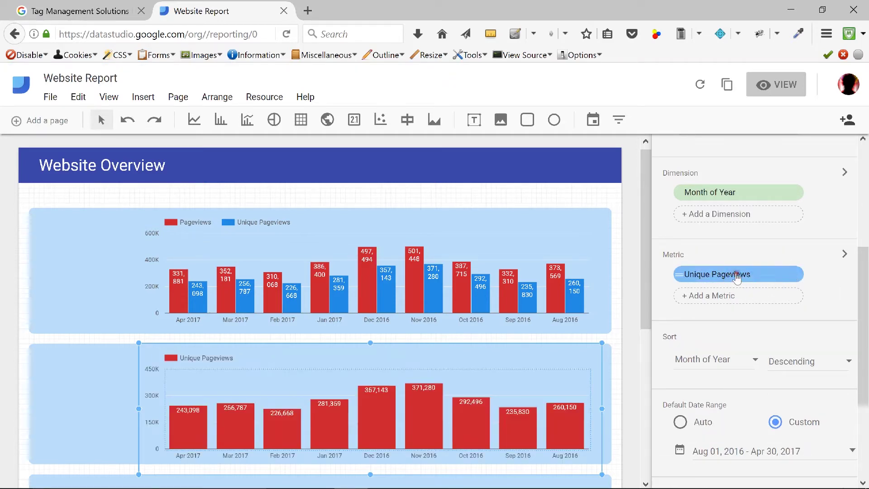
click(703, 297)
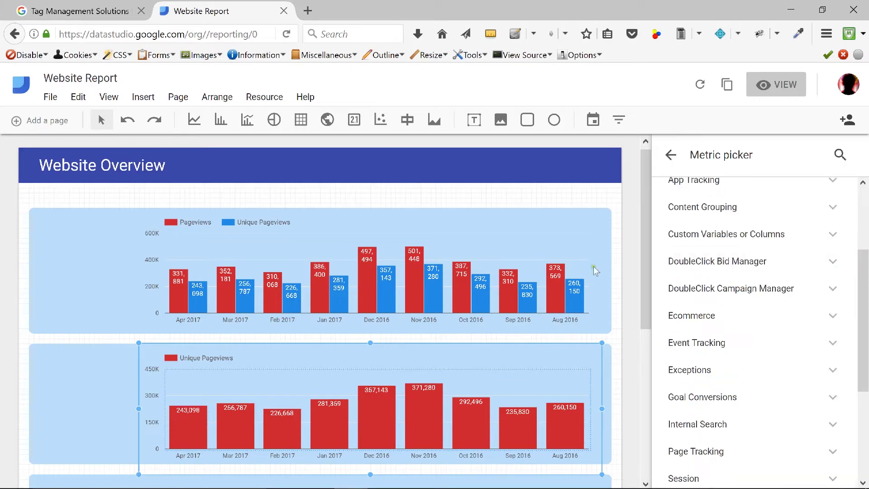
click(839, 154)
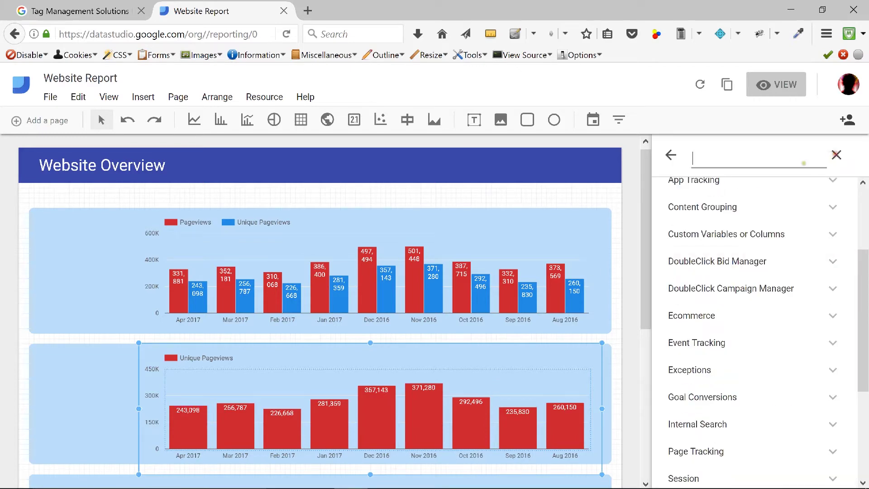
text(Sesi)
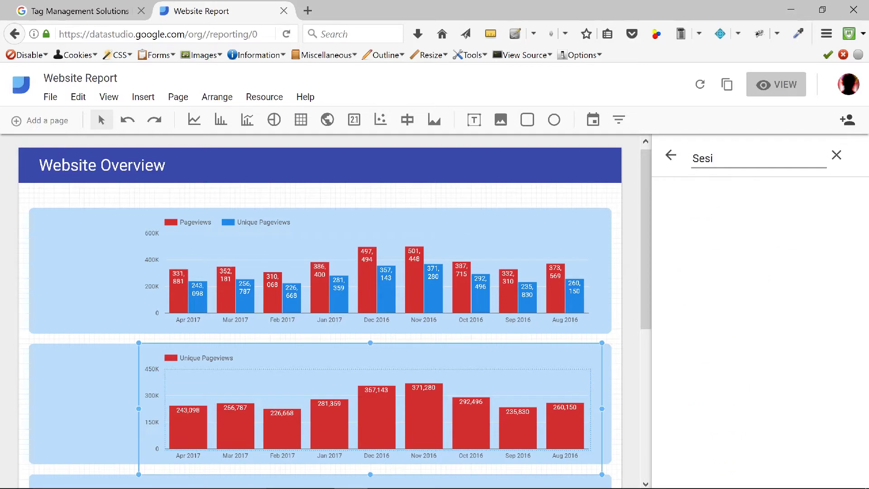
key(BackSpace)
text(si)
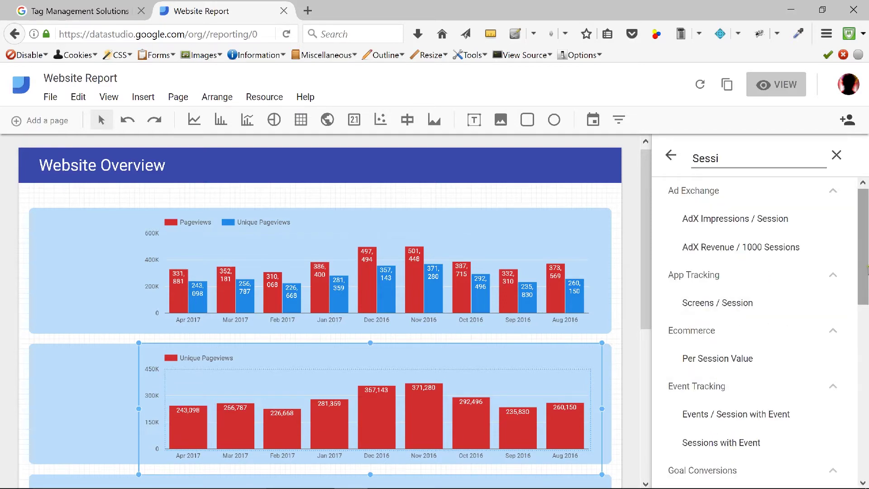
drag(863, 248, 863, 399)
click(706, 359)
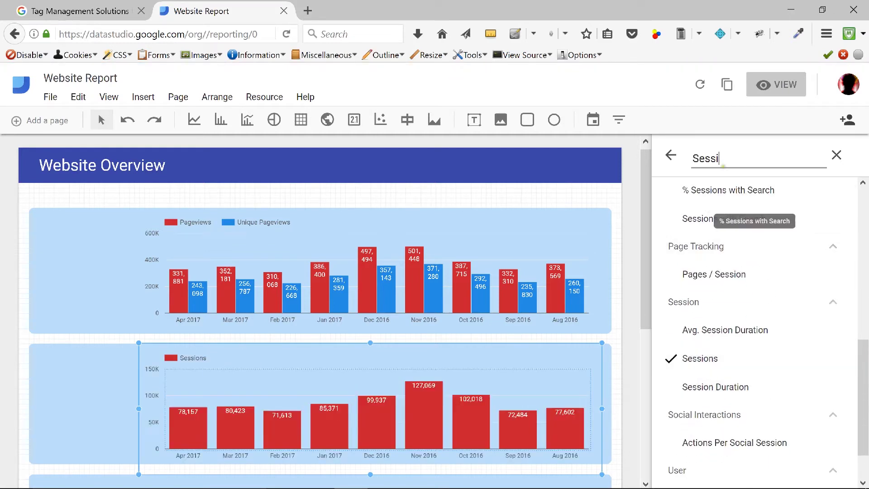
Add Users as a second metric by searching 'User' in the metric picker.
click(671, 156)
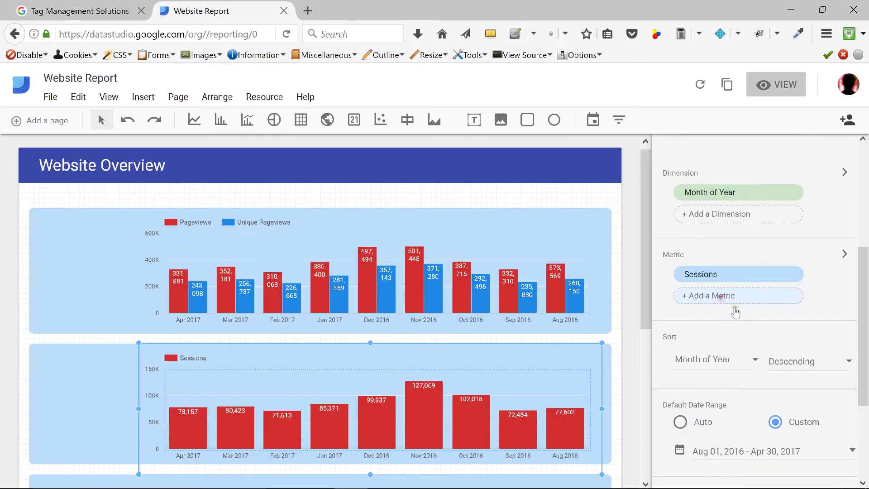
click(743, 295)
scroll(746, 289, down, 1)
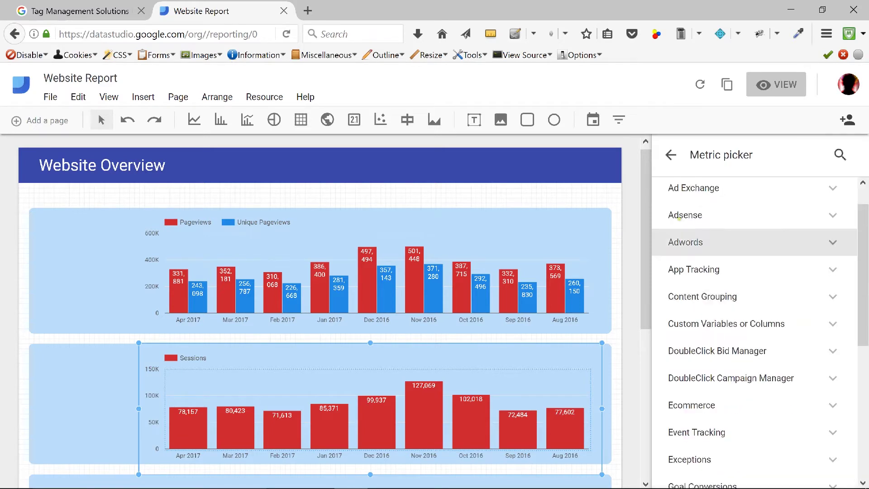
click(840, 154)
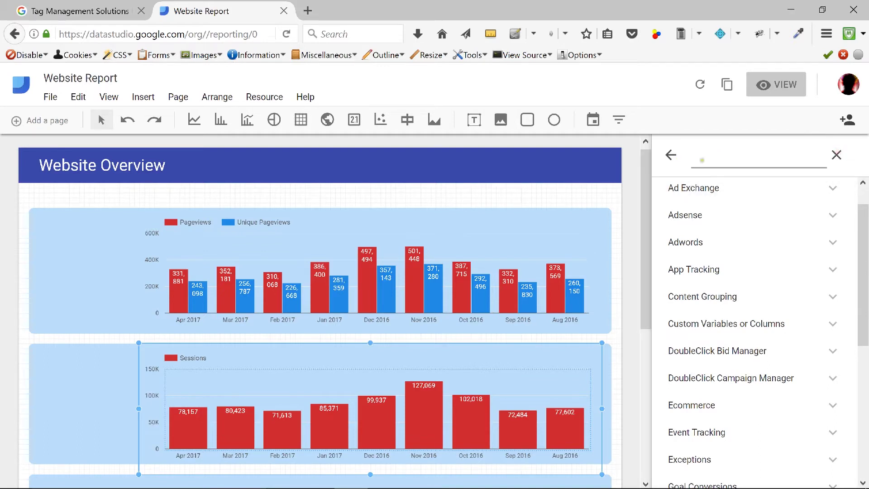
text(User)
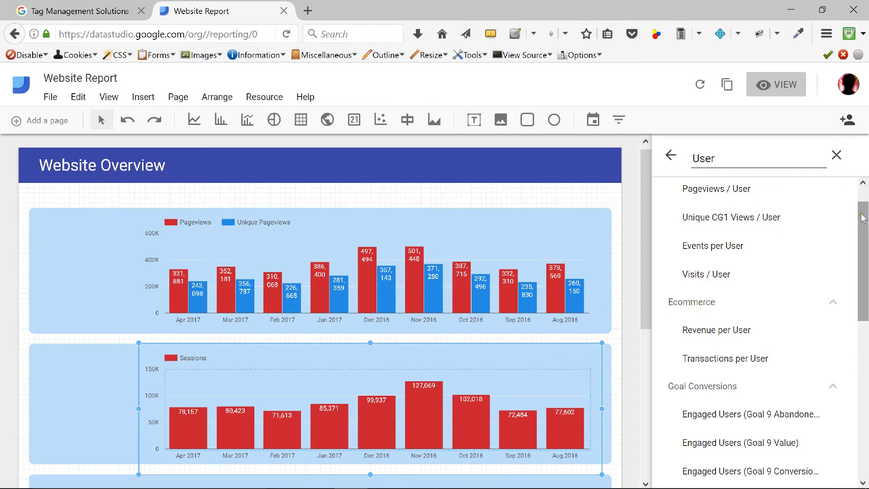
drag(860, 216, 796, 366)
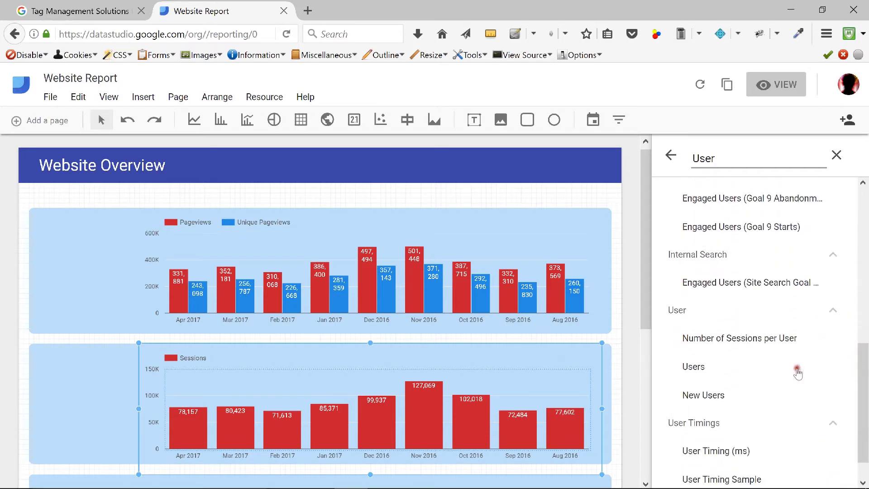
click(714, 366)
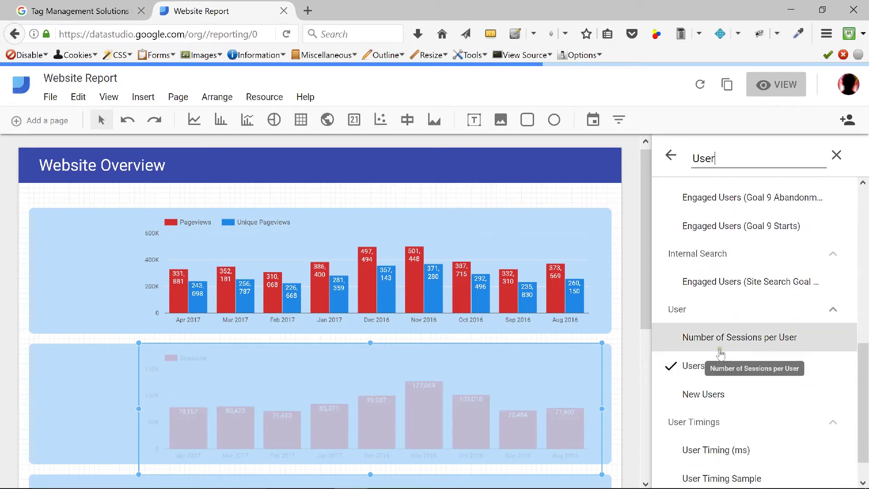
drag(645, 274, 639, 323)
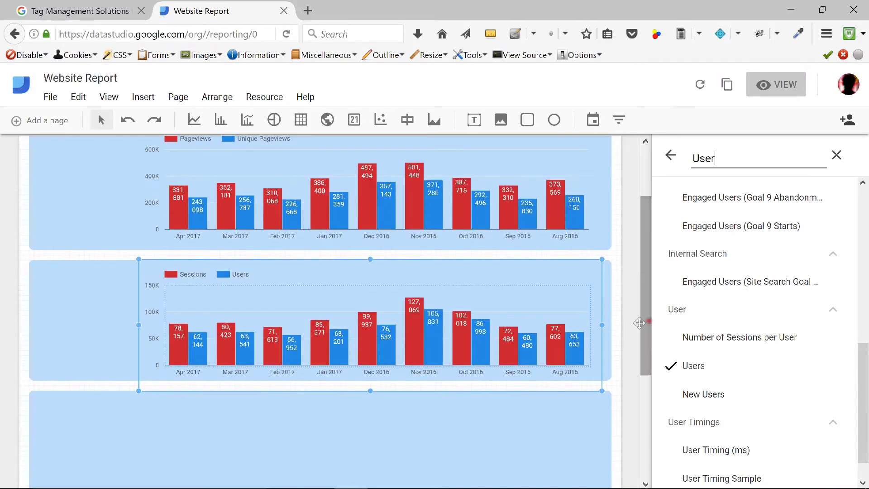
click(384, 342)
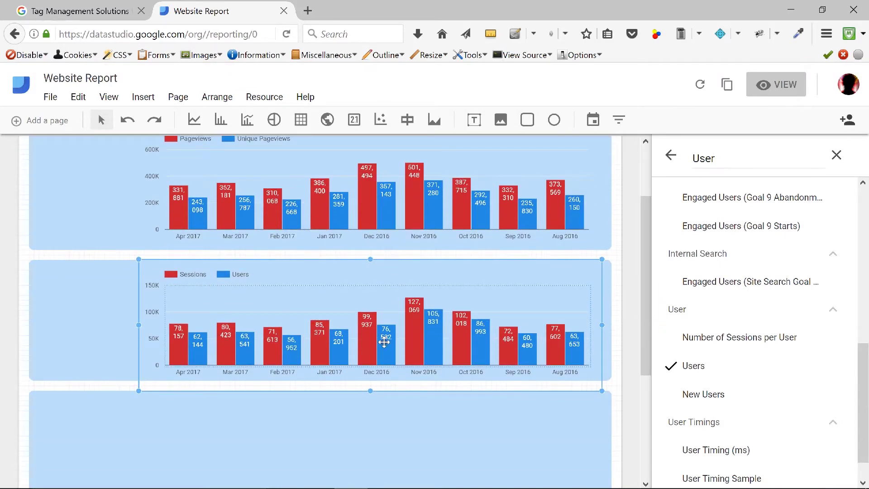
click(670, 156)
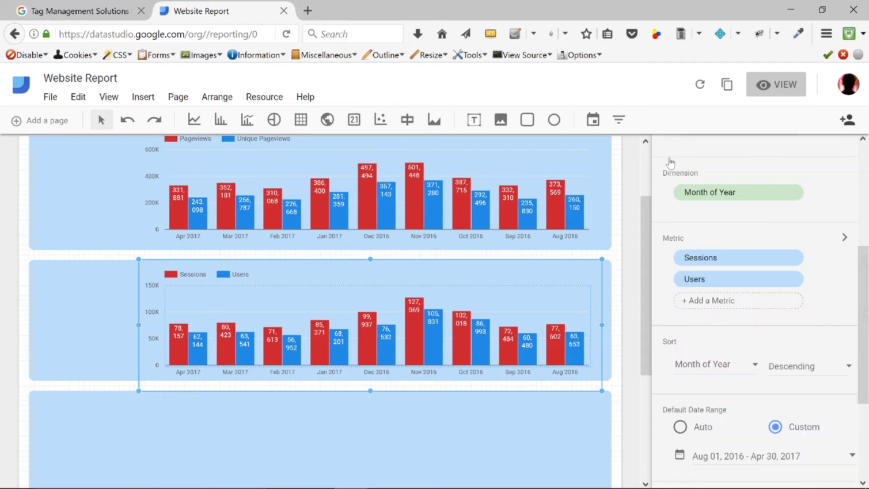
scroll(844, 363, up, 5)
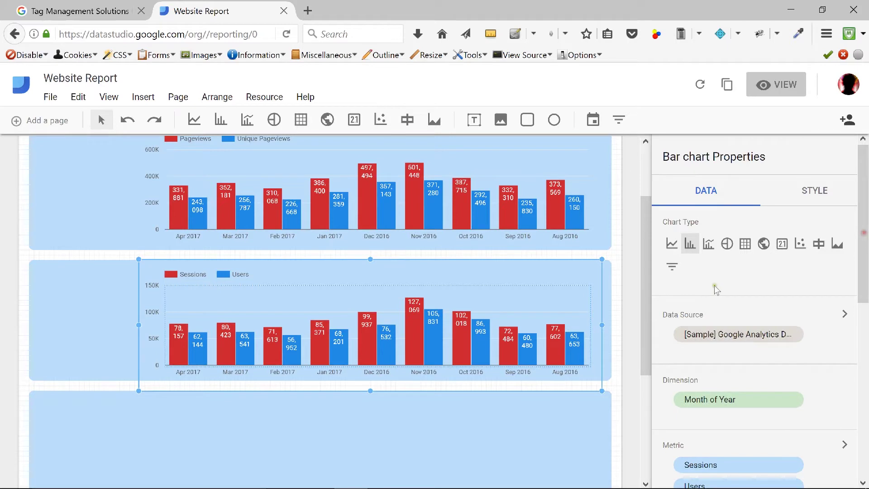
Make the Sessions and Users chart a time series with point markers on both lines.
click(671, 245)
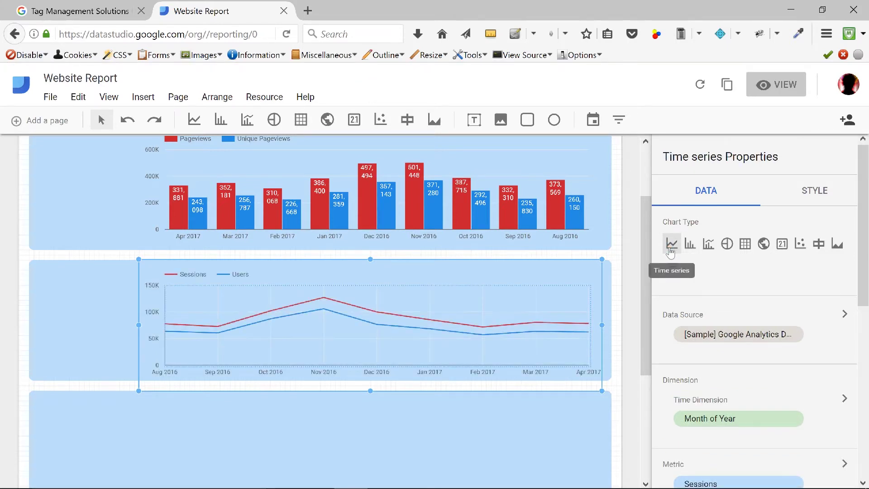
click(825, 193)
drag(862, 204, 866, 234)
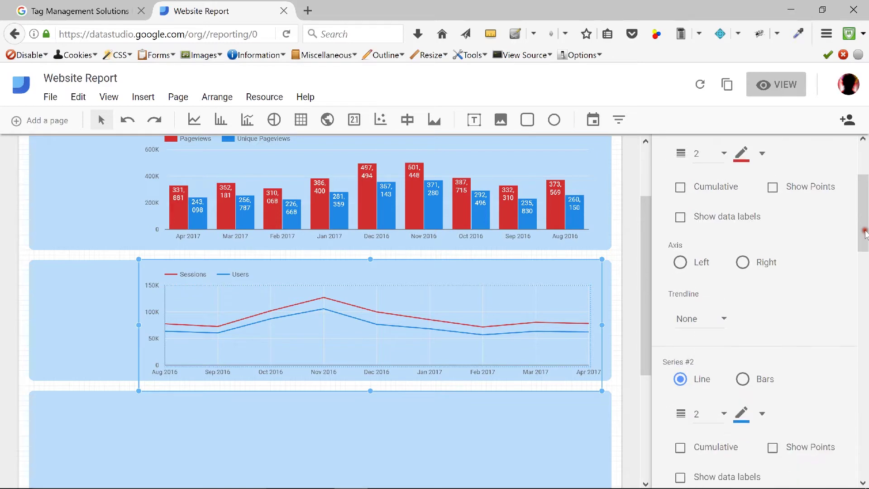
click(772, 188)
drag(864, 236, 864, 274)
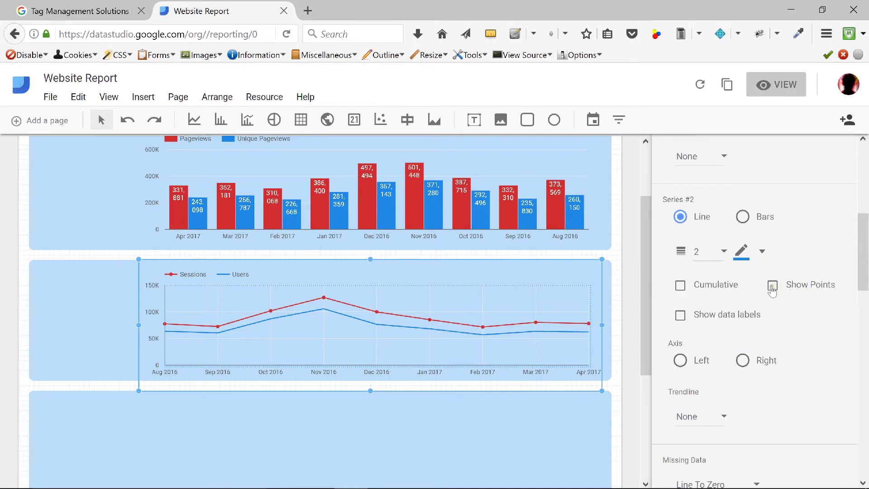
click(786, 293)
Show value labels on both lines, make the chart taller, and change the Sessions series axis setting.
drag(867, 303, 821, 286)
click(681, 396)
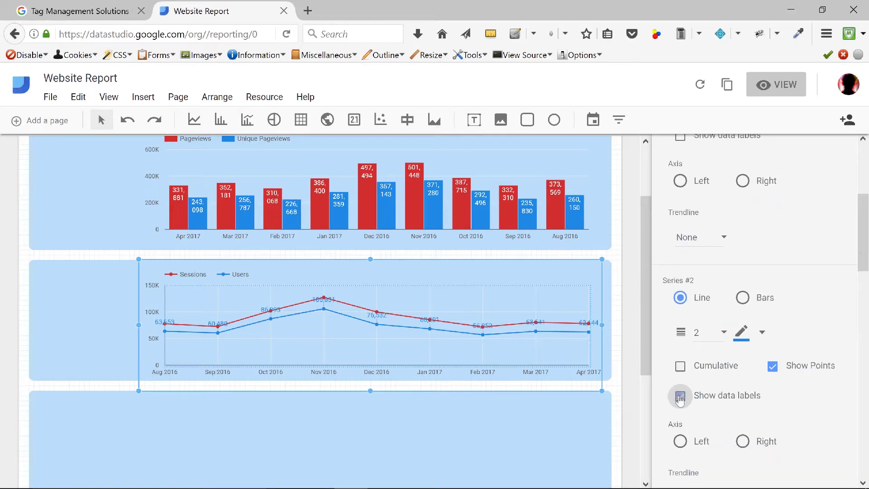
scroll(868, 278, up, 3)
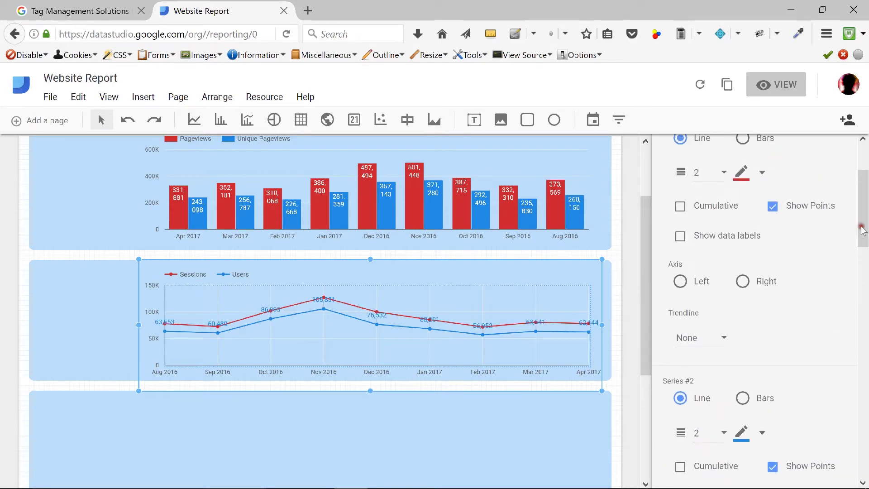
click(680, 241)
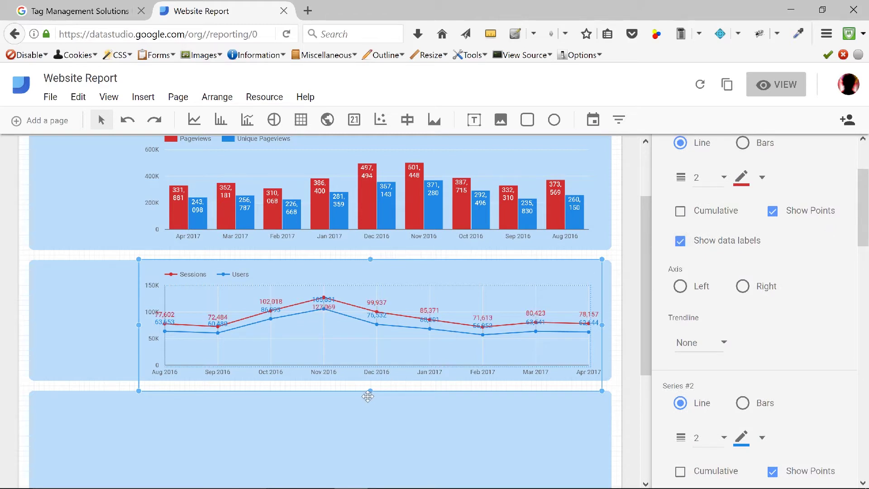
mouse_move(370, 391)
mouse_down()
mouse_move(367, 419)
mouse_move(371, 391)
mouse_up()
click(680, 287)
click(742, 287)
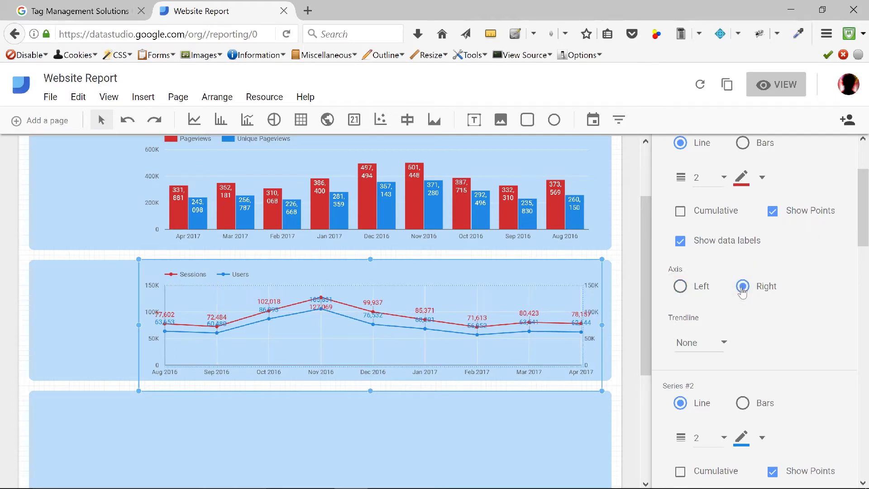
click(680, 287)
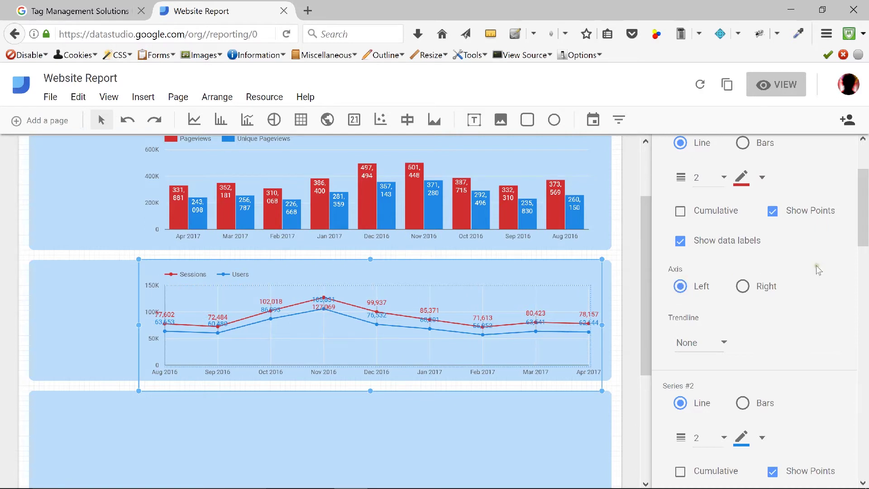
drag(865, 212, 856, 306)
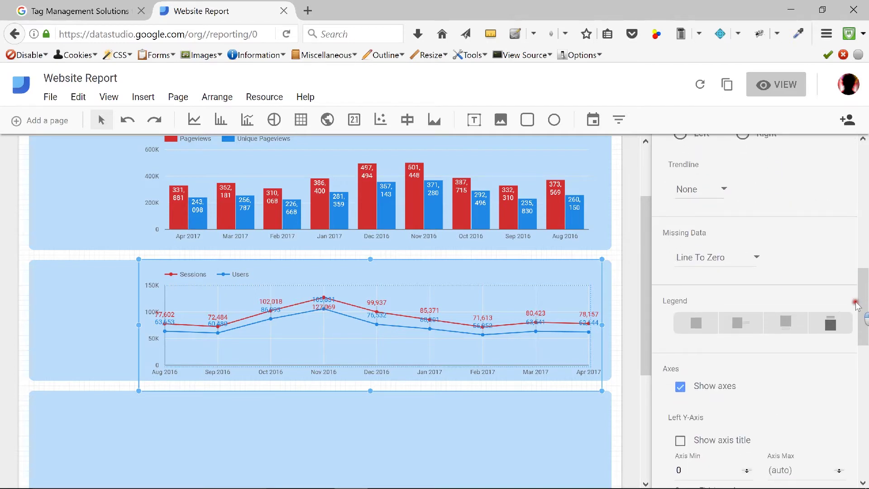
click(715, 261)
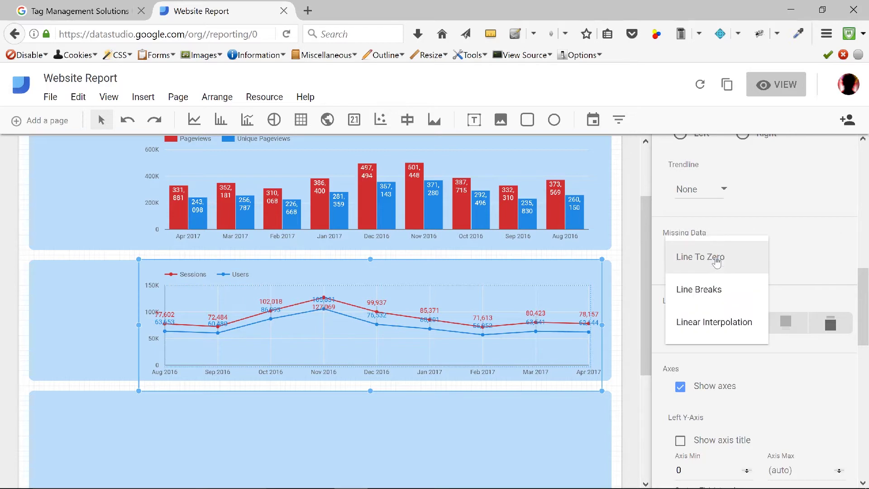
click(721, 290)
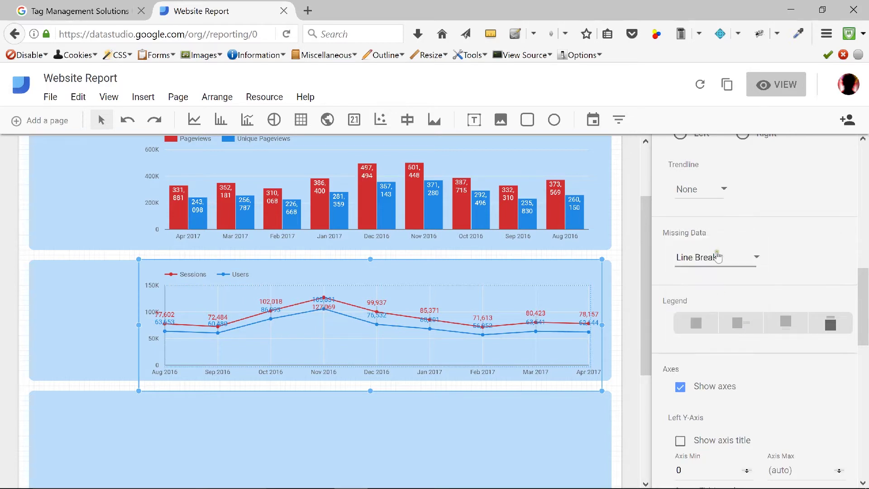
click(721, 273)
click(718, 225)
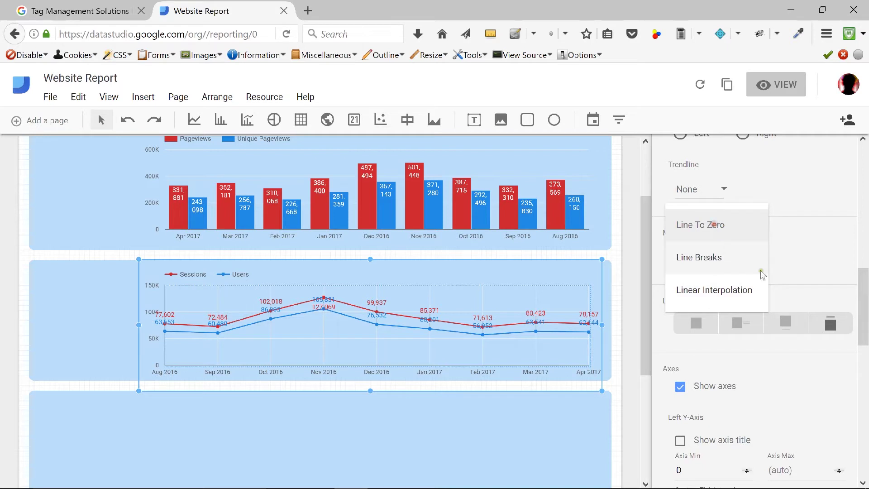
mouse_move(864, 284)
mouse_down()
mouse_move(864, 302)
mouse_move(864, 284)
mouse_up()
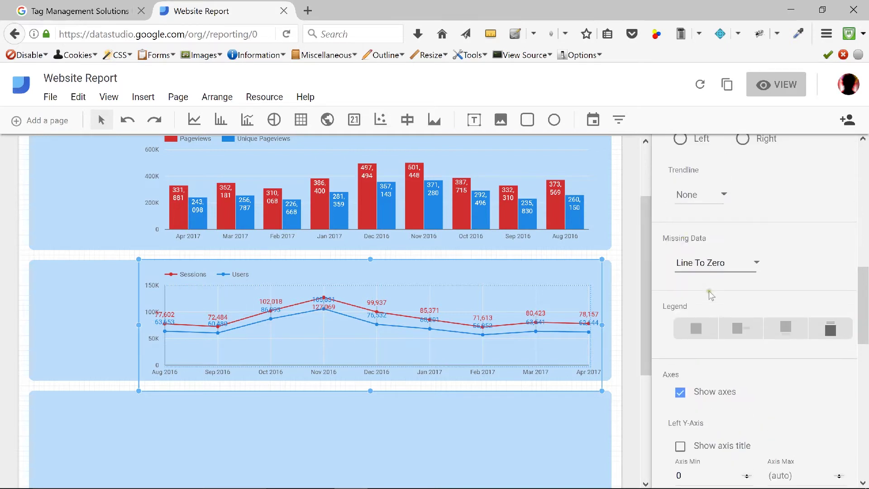
click(714, 267)
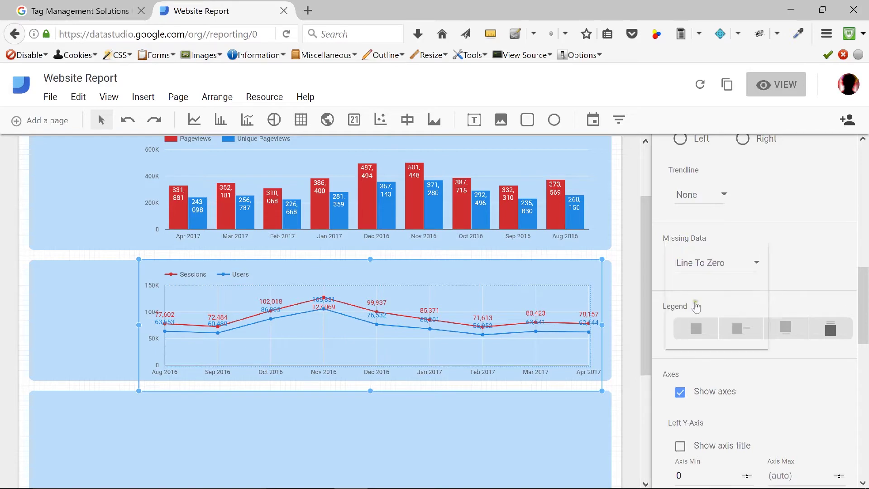
click(702, 329)
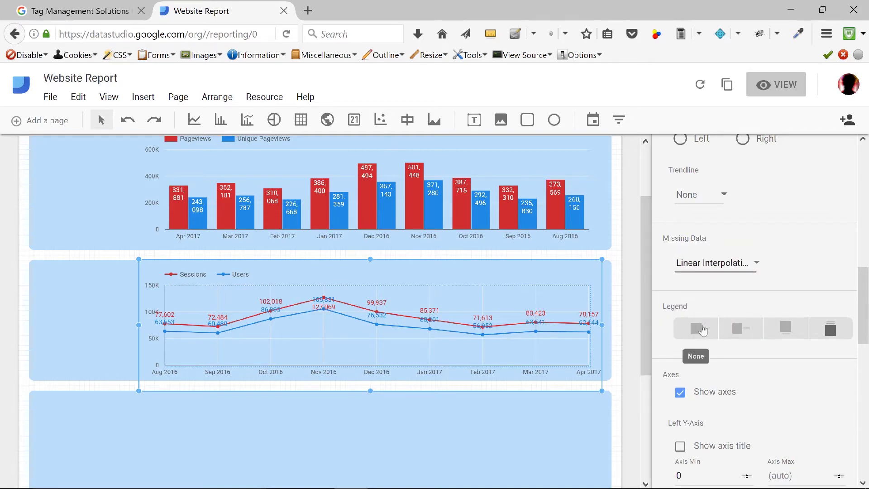
click(709, 266)
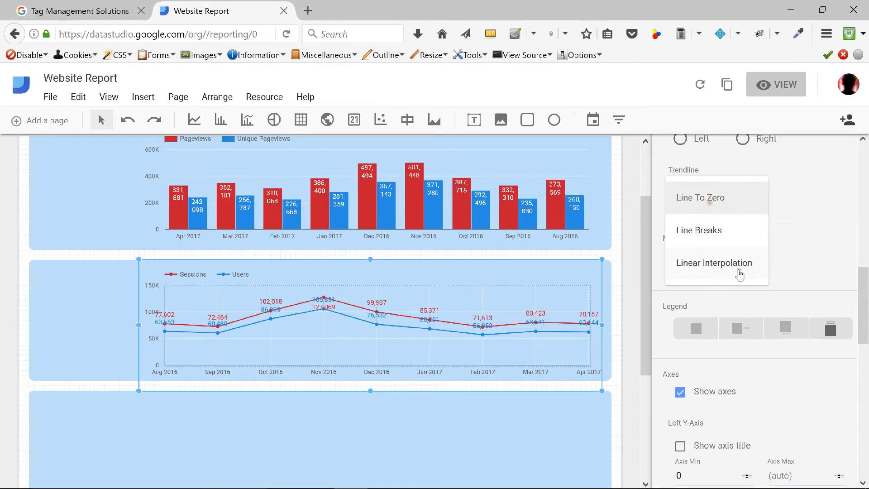
click(865, 279)
drag(864, 286, 865, 334)
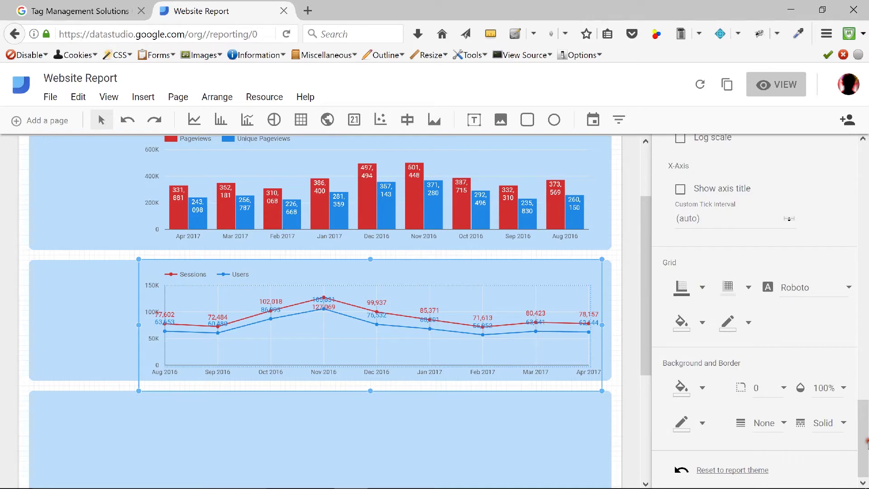
drag(865, 441, 865, 204)
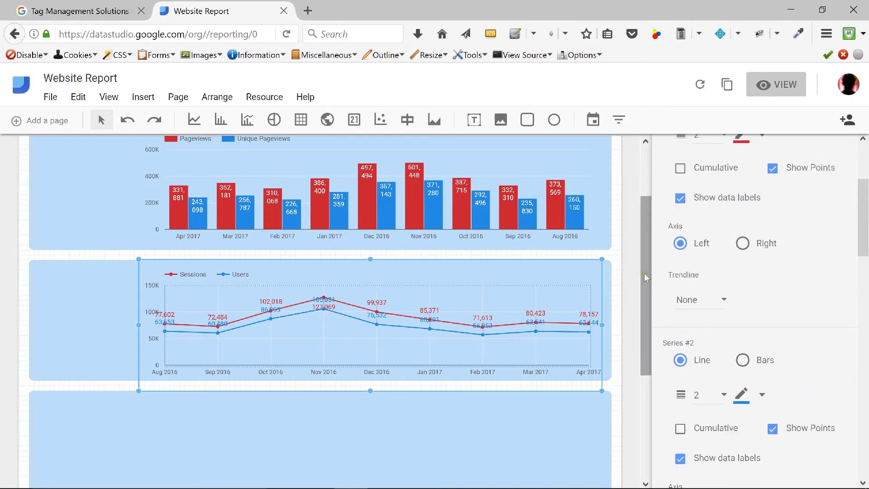
Drag a duplicate of the Sessions and Users line chart into the empty bottom panel and show its DATA settings.
drag(645, 273, 641, 314)
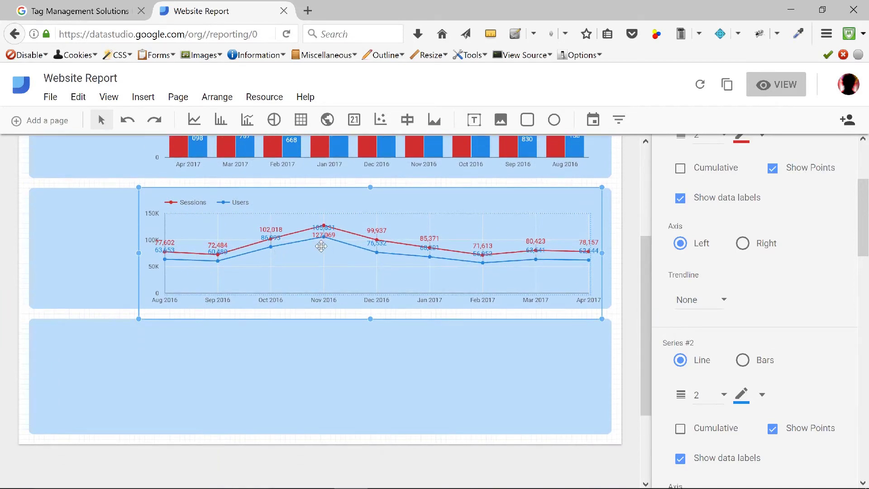
drag(346, 239, 332, 347)
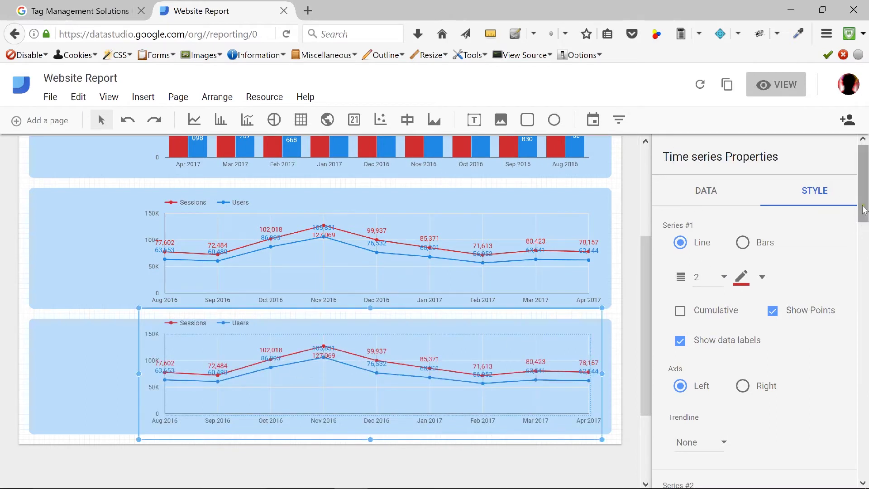
click(707, 191)
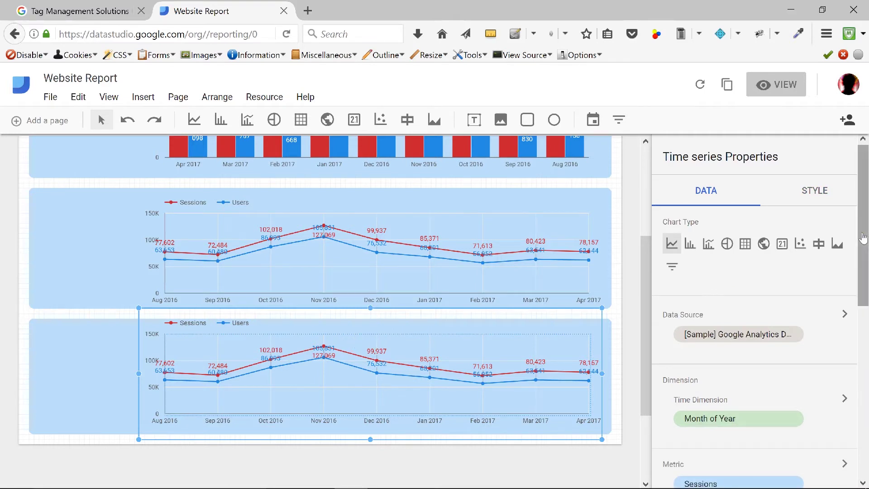
drag(864, 202, 865, 290)
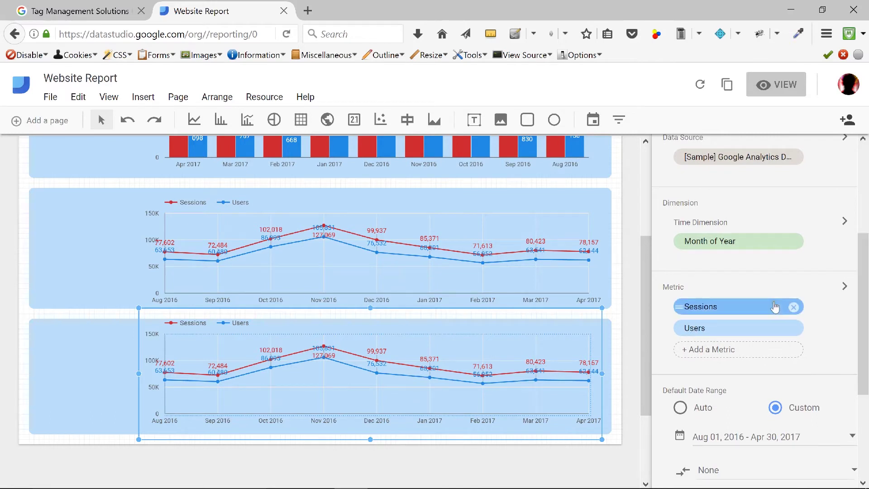
Remove Sessions and swap Users for Bounce Rate via a 'Bounc' metric search.
click(793, 308)
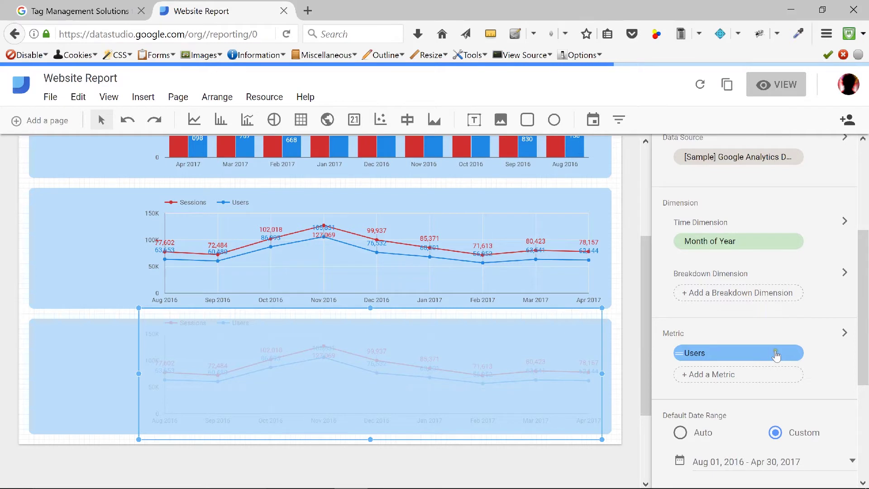
click(783, 351)
click(842, 154)
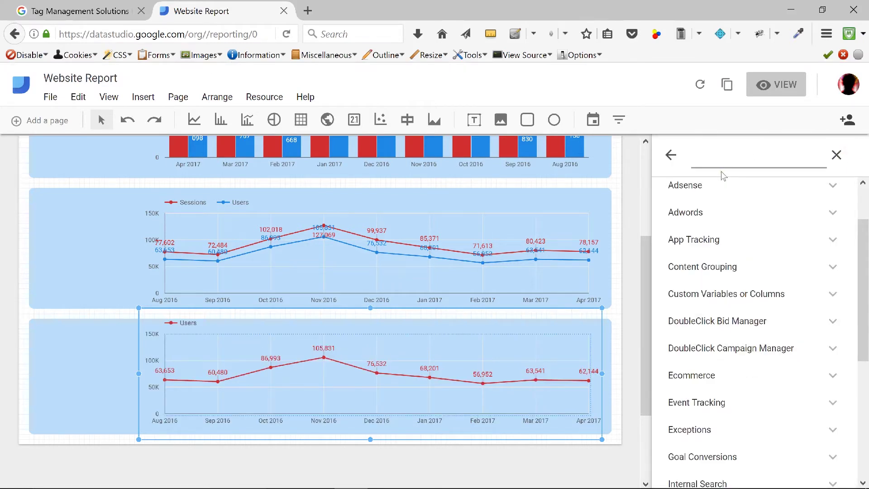
text(Bounce)
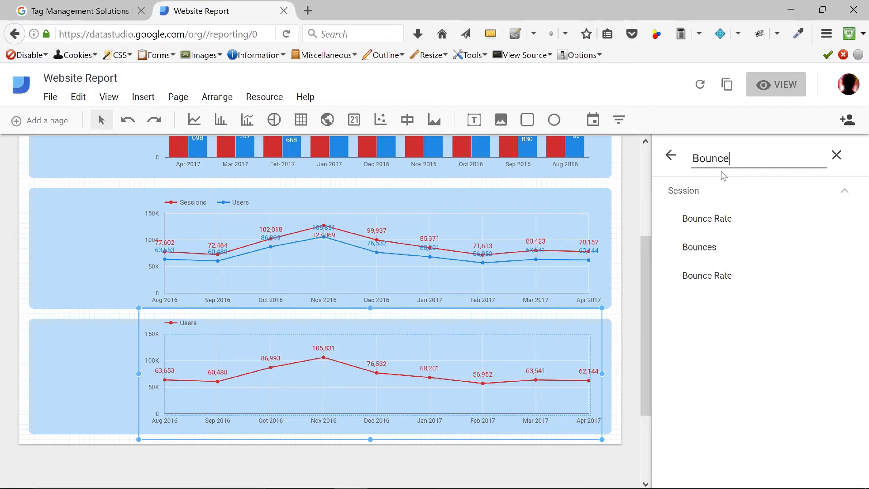
click(722, 219)
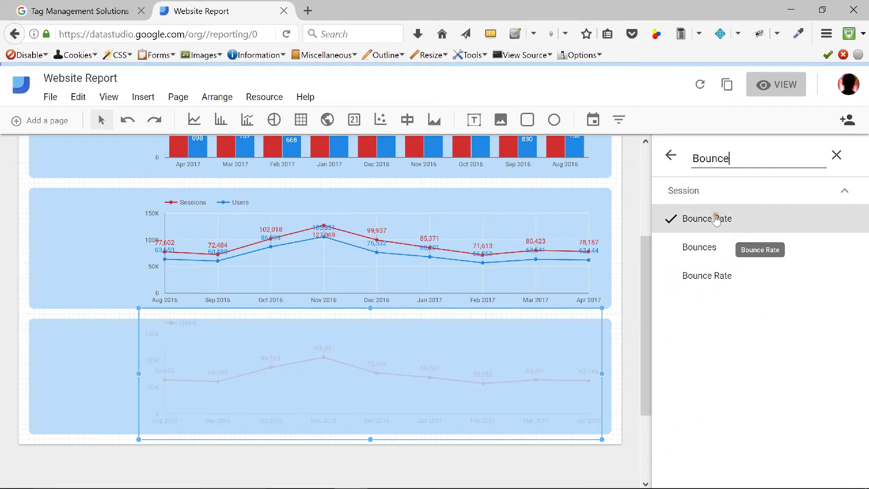
click(664, 161)
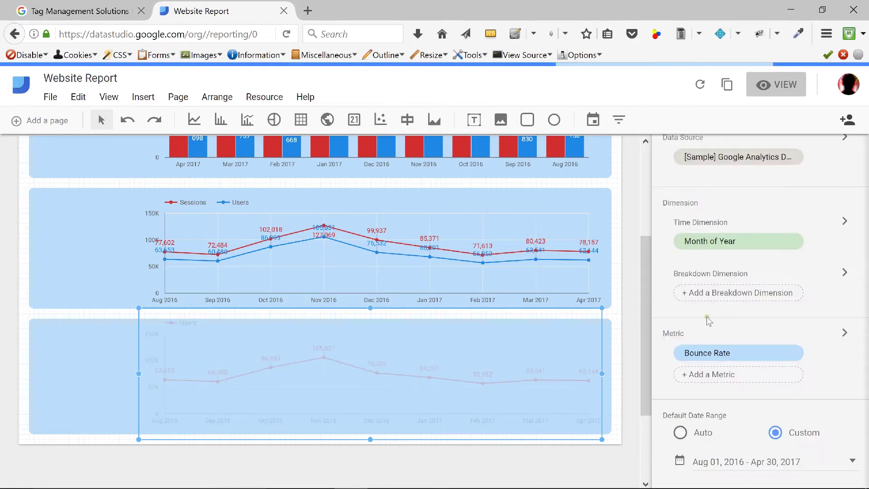
Add % Exit as a second metric by searching 'Exit'.
click(673, 335)
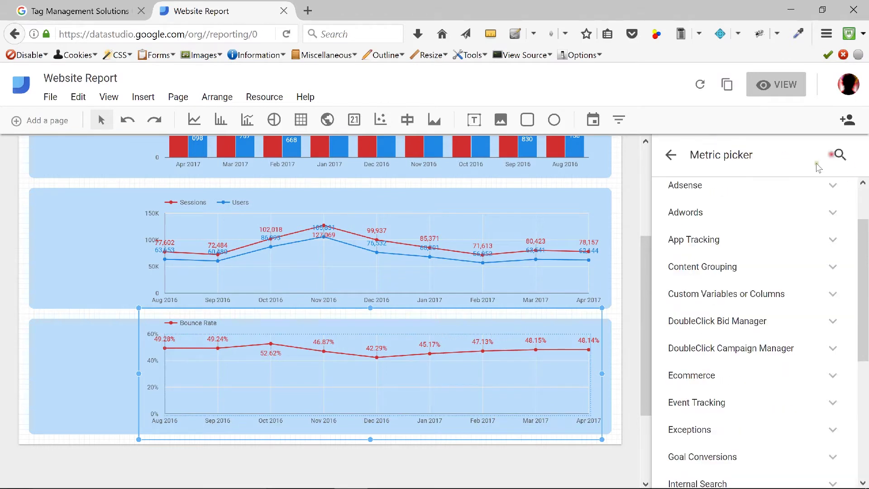
click(837, 157)
text(E)
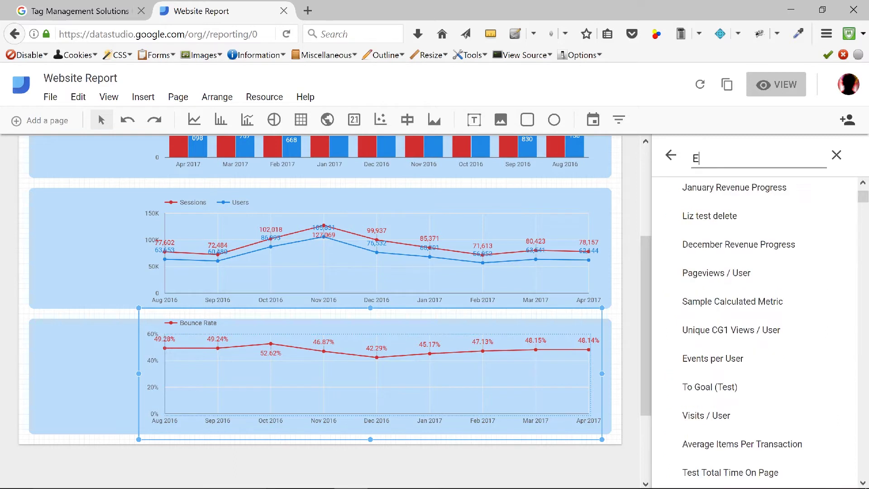
text(xit)
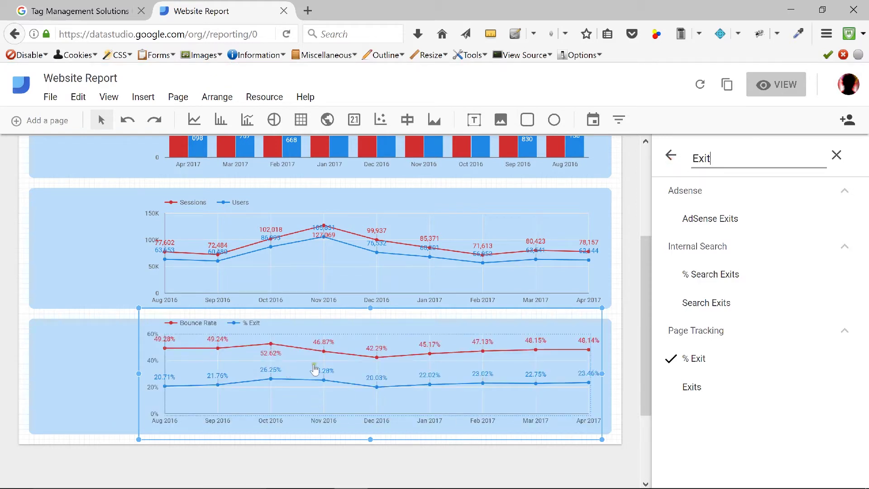
click(443, 367)
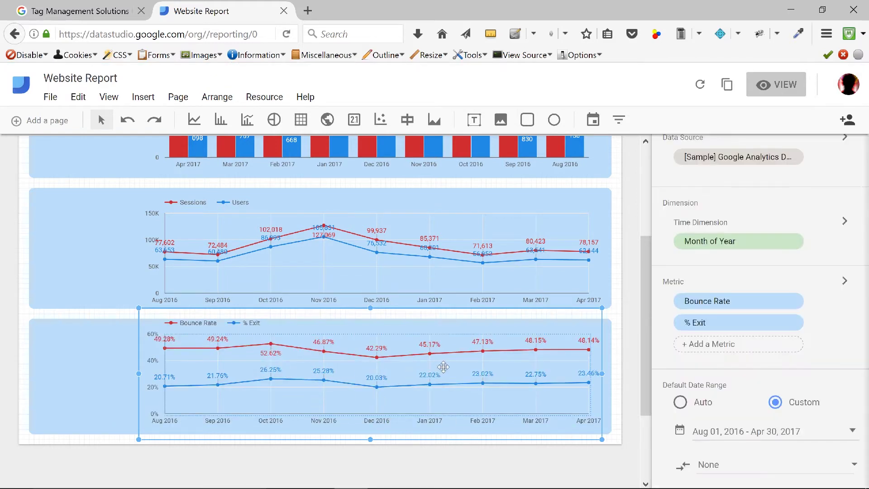
click(391, 246)
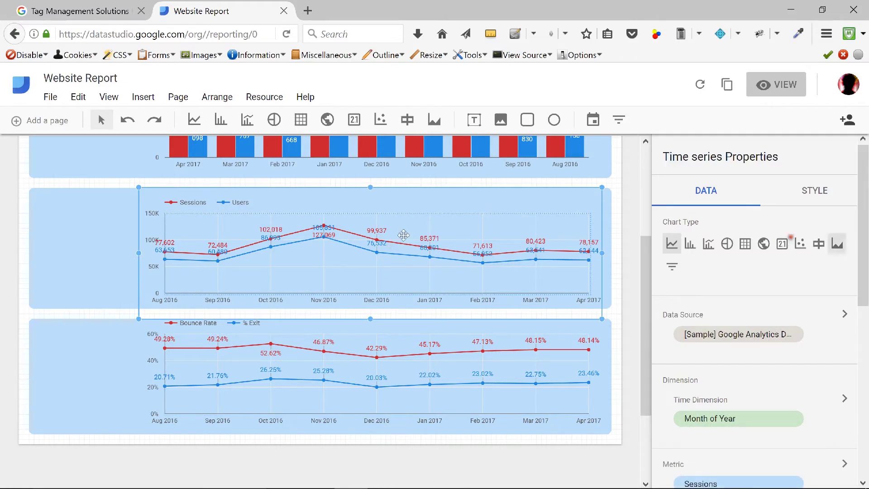
Turn the Sessions and Users chart into a bar chart with Stacked Bars enabled.
click(689, 245)
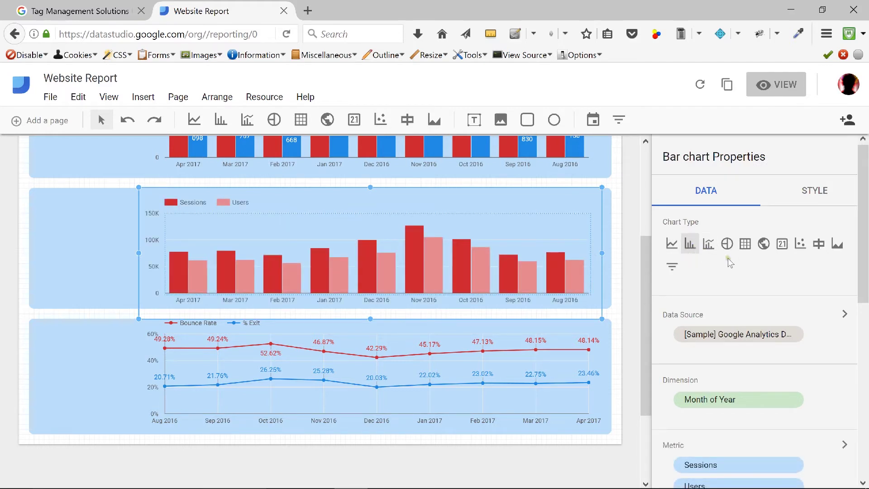
click(808, 192)
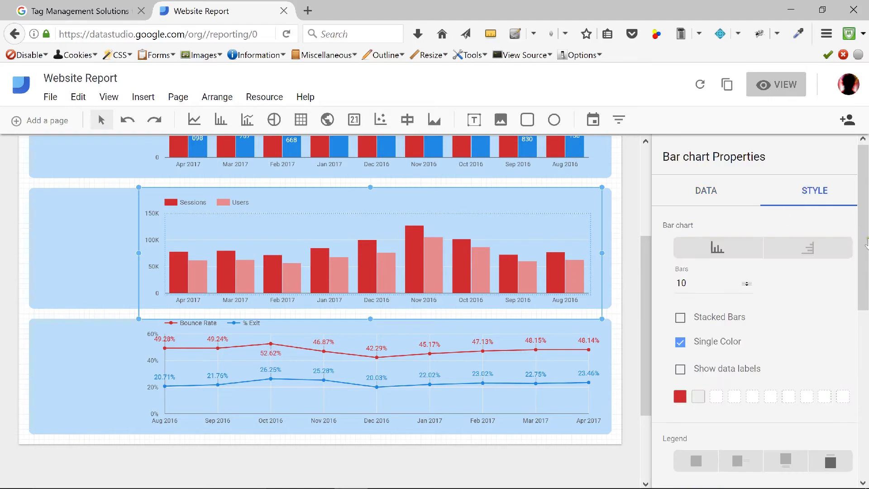
scroll(865, 245, down, 1)
scroll(866, 244, down, 3)
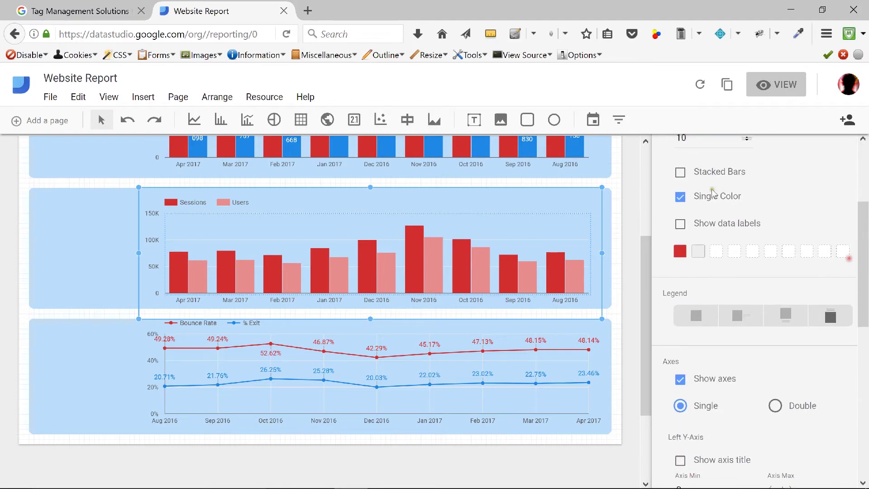
click(680, 173)
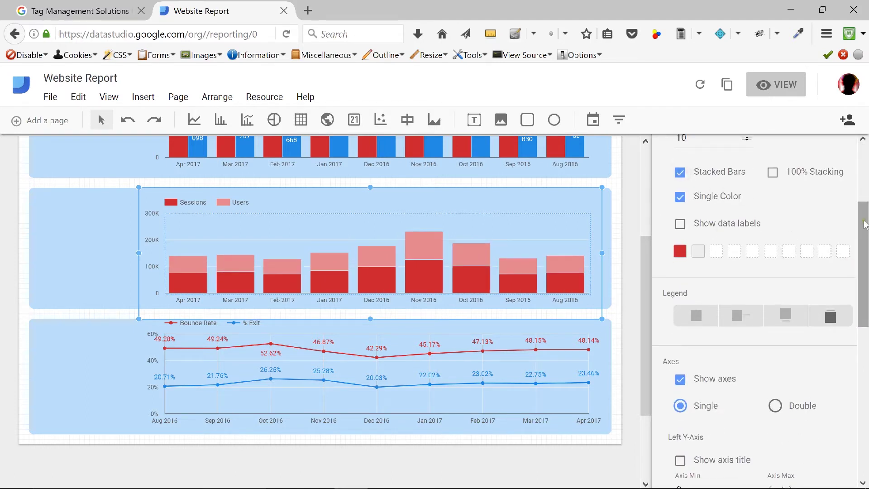
drag(864, 224, 861, 292)
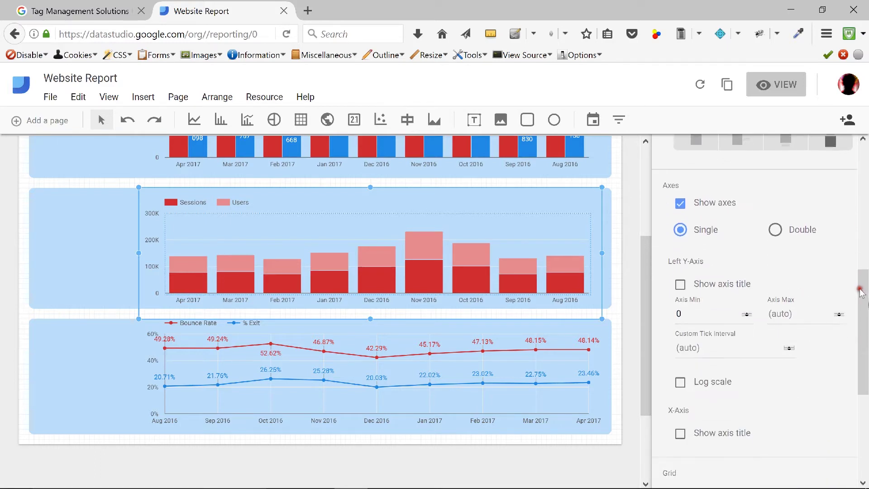
Show the Sessions vertical-axis title and Month of Year horizontal-axis title, nudging the chart slightly higher.
click(681, 286)
click(681, 285)
click(681, 285)
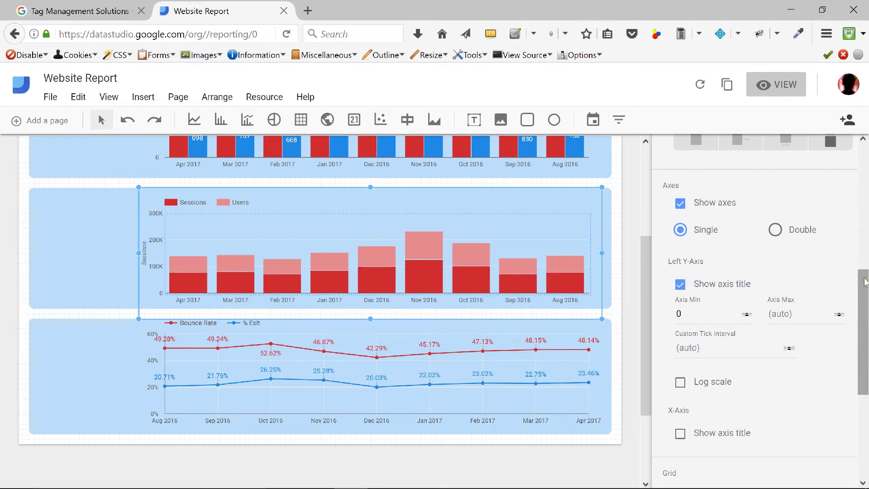
mouse_move(865, 282)
mouse_down()
mouse_move(864, 312)
mouse_move(859, 240)
mouse_move(857, 296)
mouse_up()
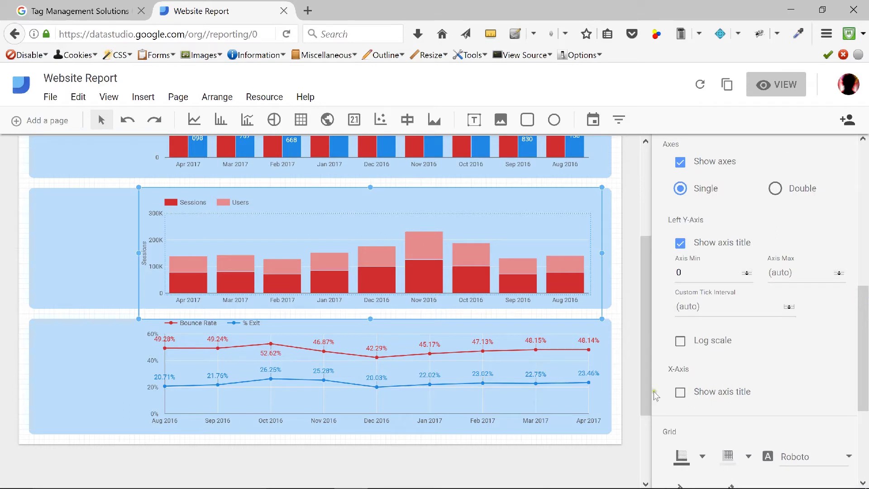
click(680, 392)
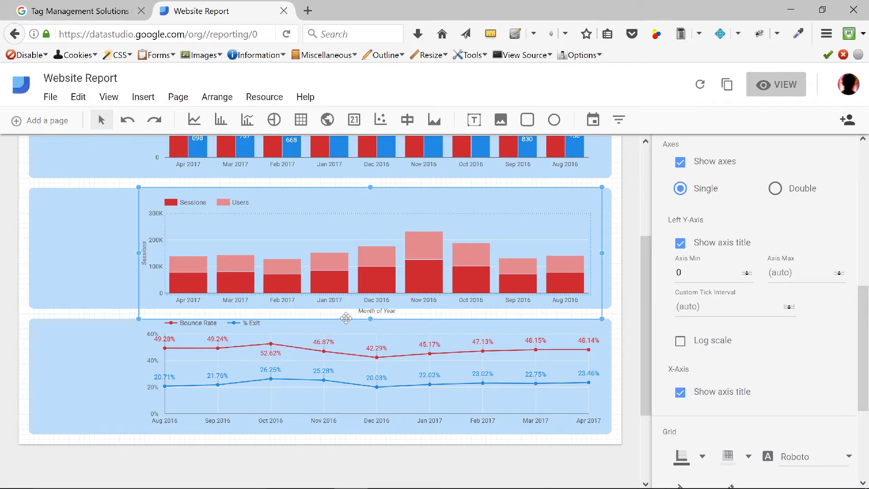
click(375, 272)
mouse_move(375, 272)
mouse_down()
mouse_move(373, 255)
mouse_move(374, 262)
mouse_up()
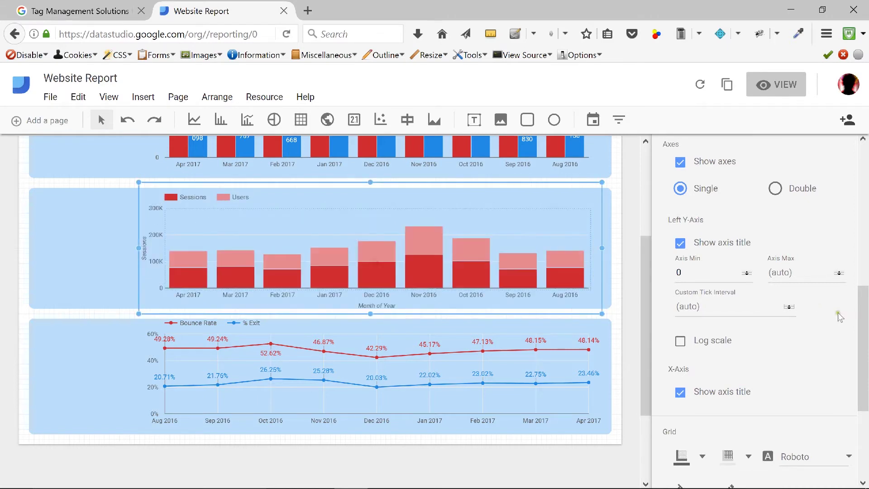
Show value labels on the stacked Sessions and Users bars.
drag(862, 335, 861, 235)
click(680, 265)
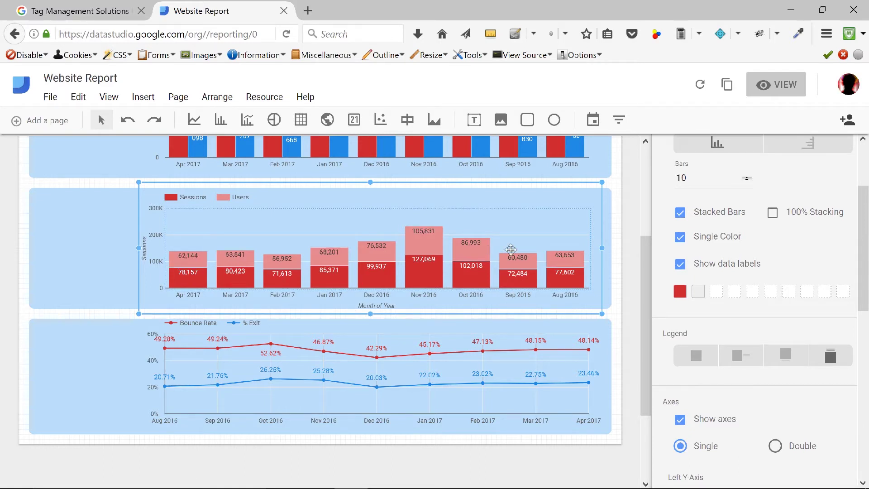
drag(866, 248, 865, 197)
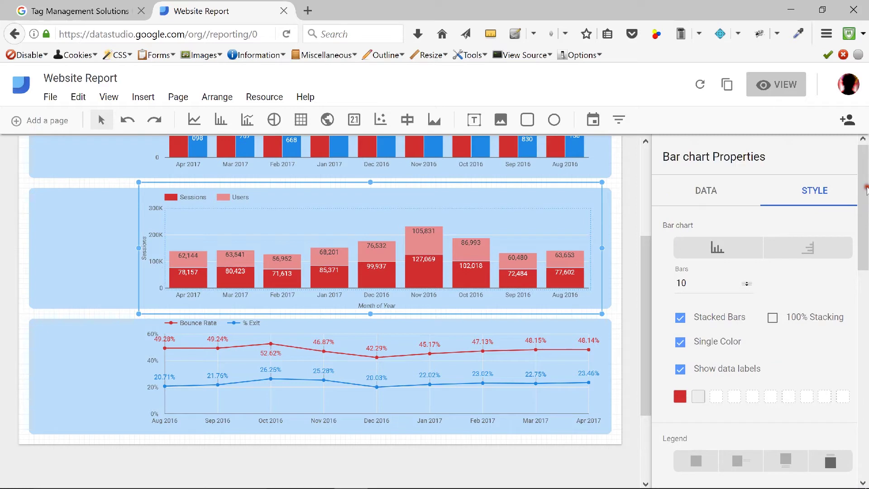
drag(644, 289, 643, 264)
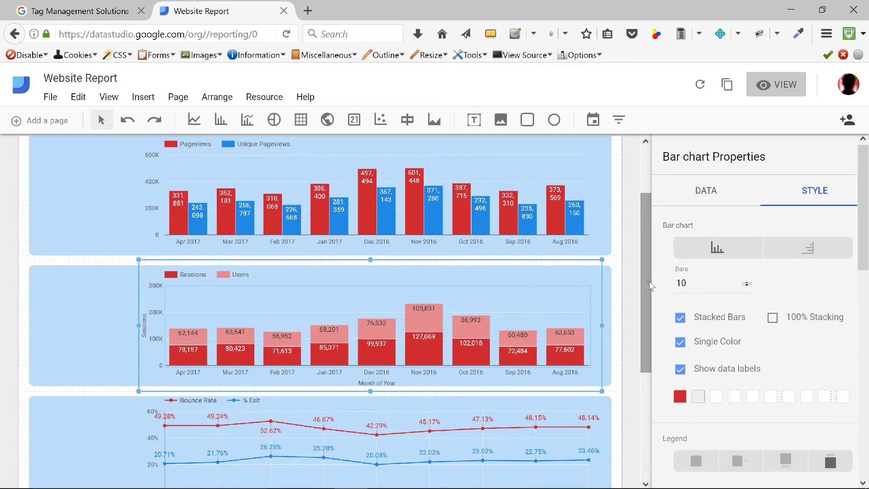
drag(649, 281, 662, 260)
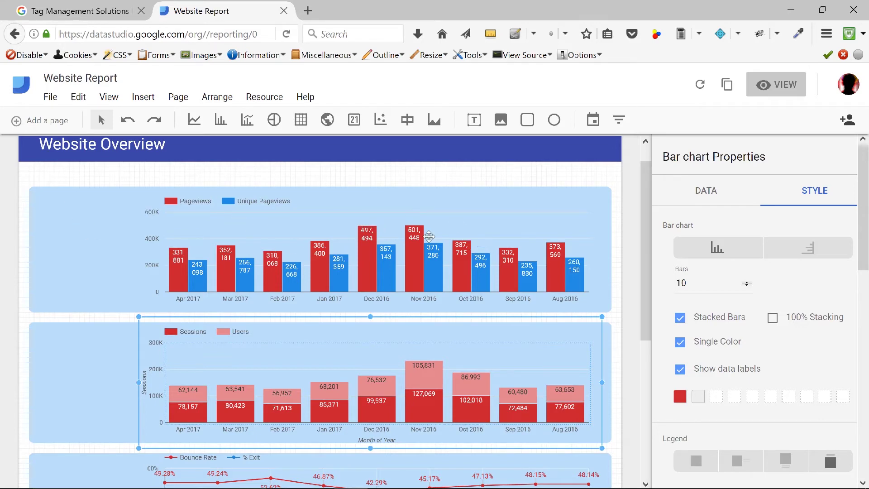
Duplicate the Pageviews bar chart and change the copy's chart type to Scorecard.
click(397, 250)
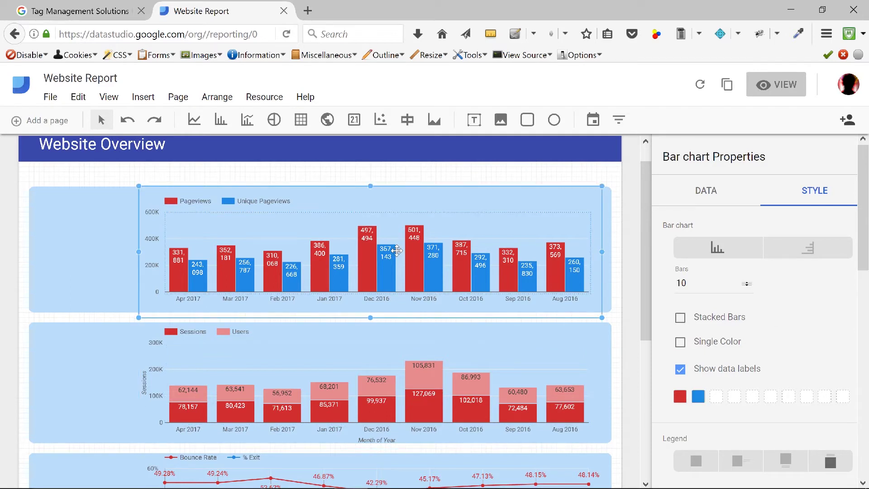
drag(397, 250, 407, 261)
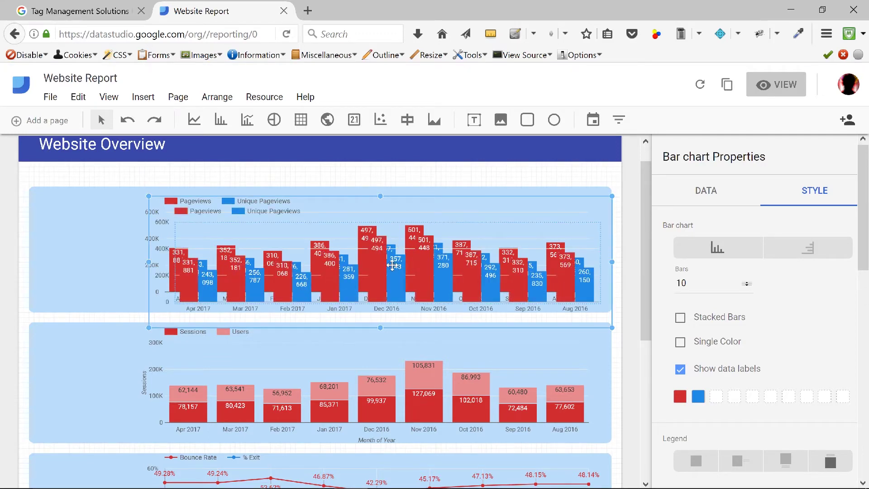
drag(392, 265, 300, 268)
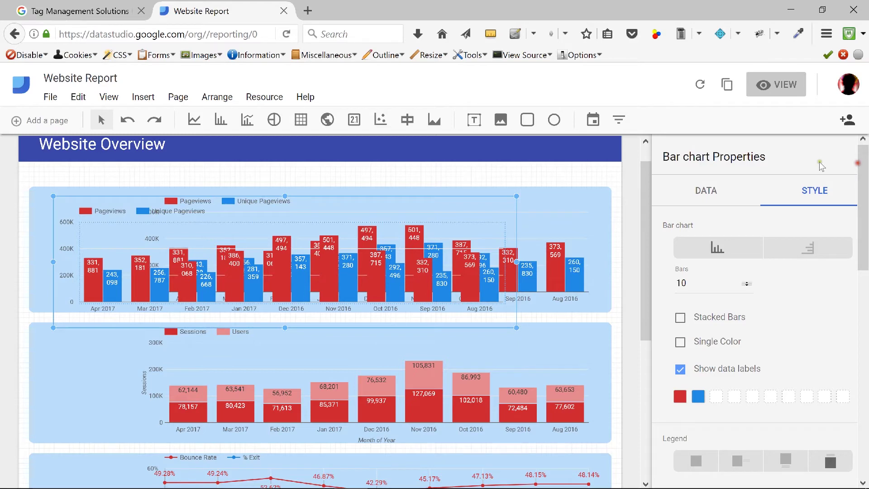
click(704, 201)
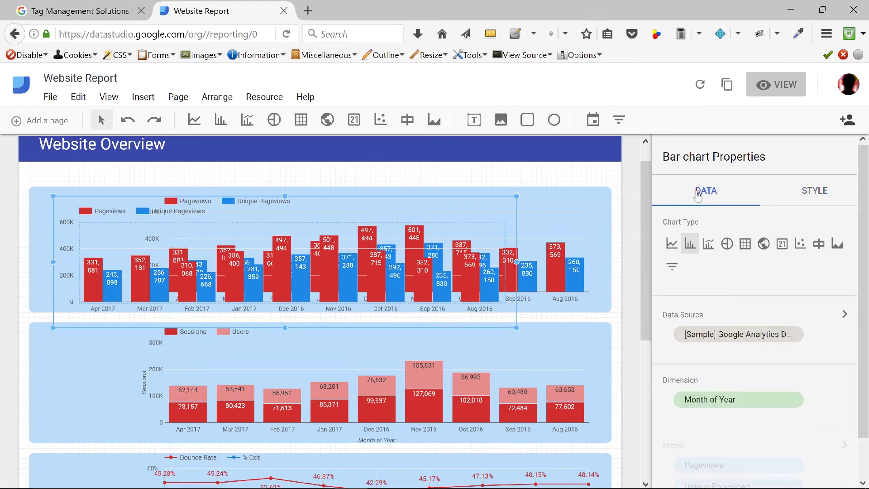
click(780, 247)
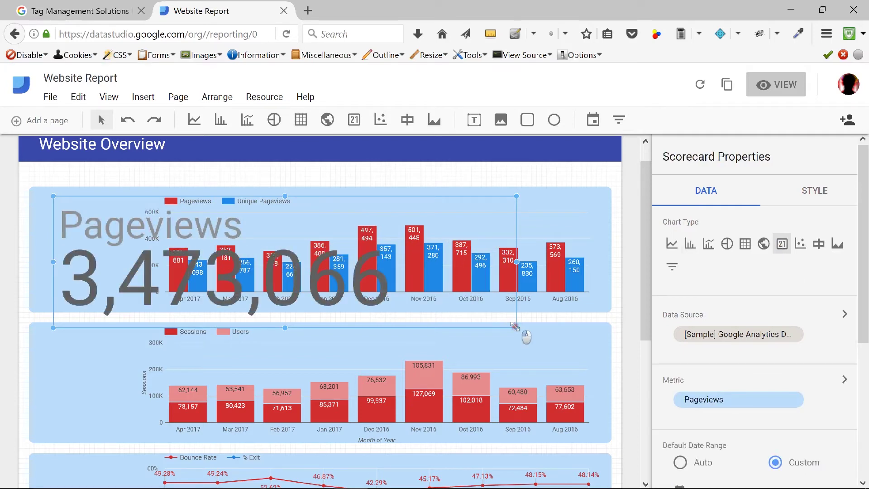
Shrink the 3,473,066 Pageviews scorecard to a small box at the card's left edge.
drag(516, 327, 149, 239)
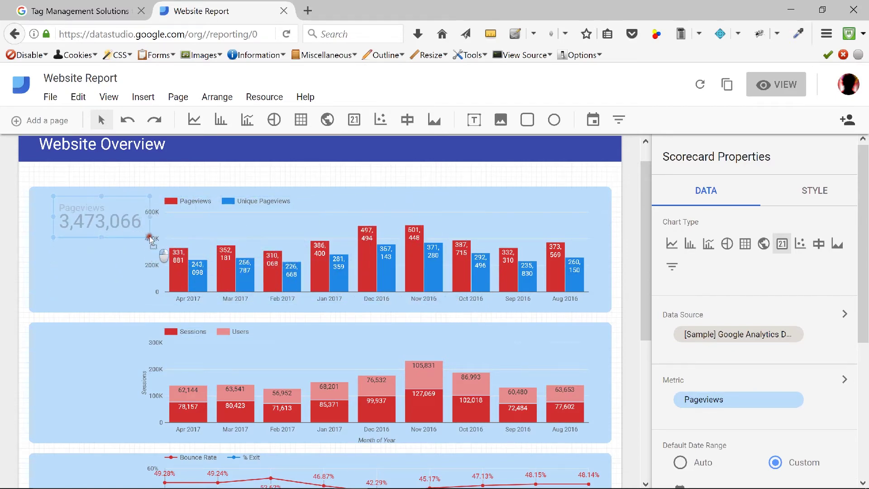
drag(99, 220, 83, 230)
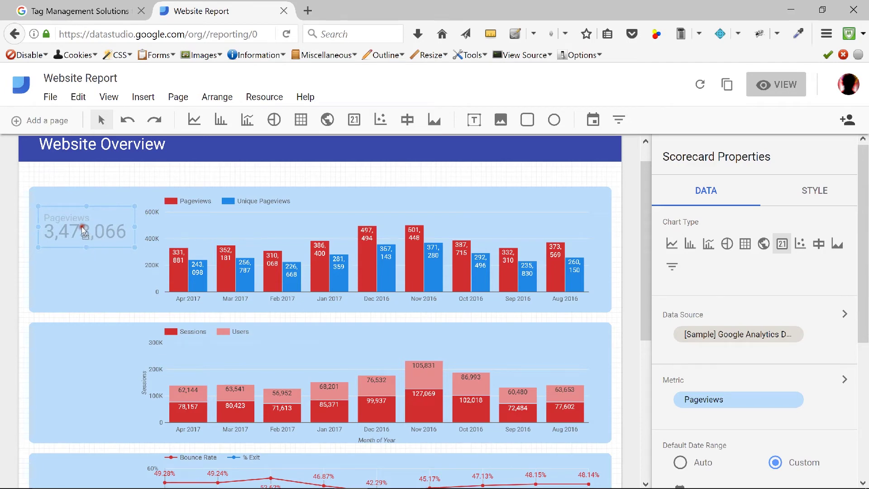
click(83, 230)
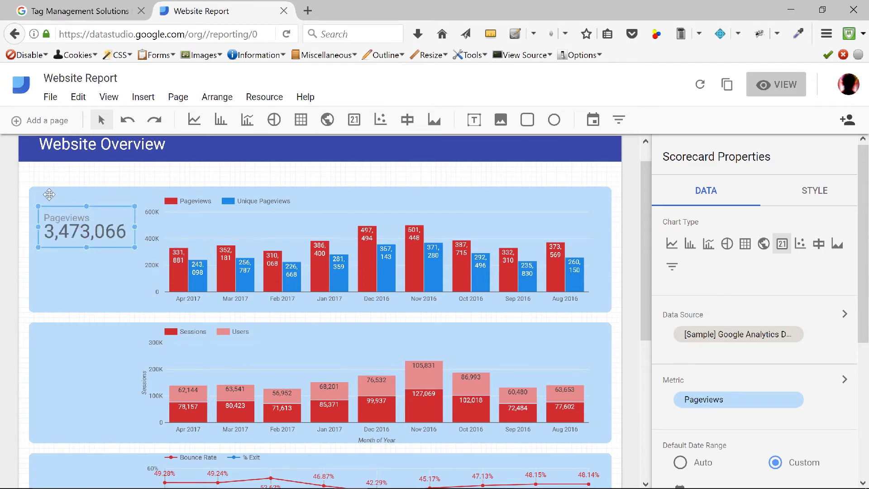
click(108, 254)
click(86, 231)
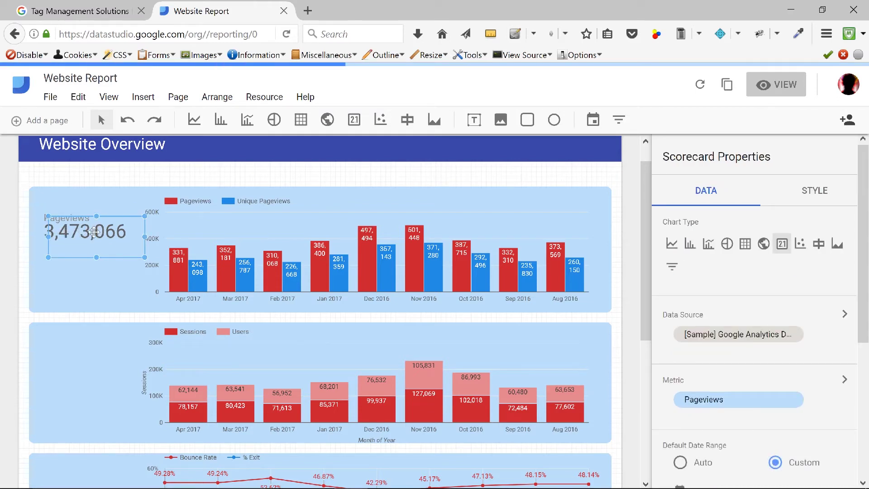
Place a copy of the Pageviews scorecard directly beneath the original.
drag(81, 238, 89, 273)
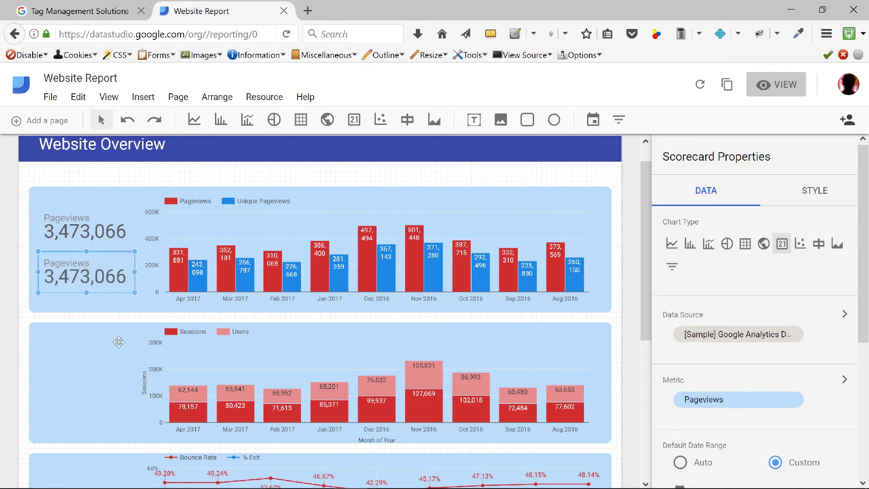
drag(84, 271, 87, 275)
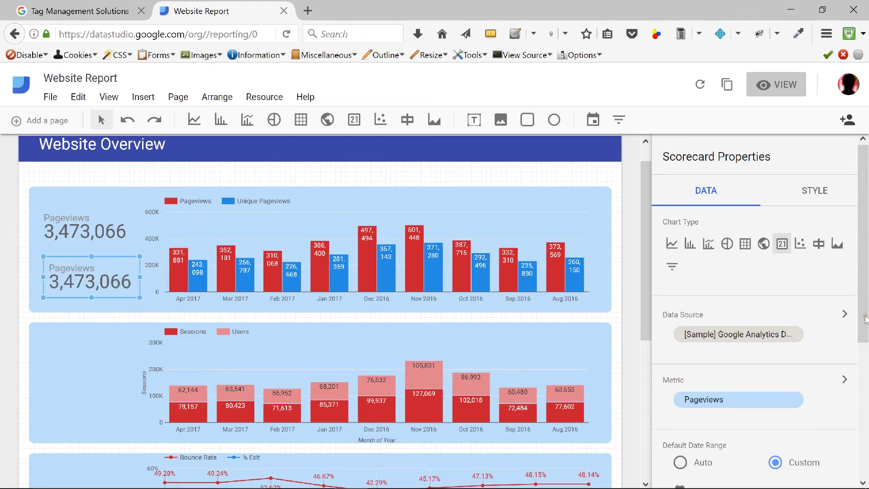
scroll(864, 318, down, 3)
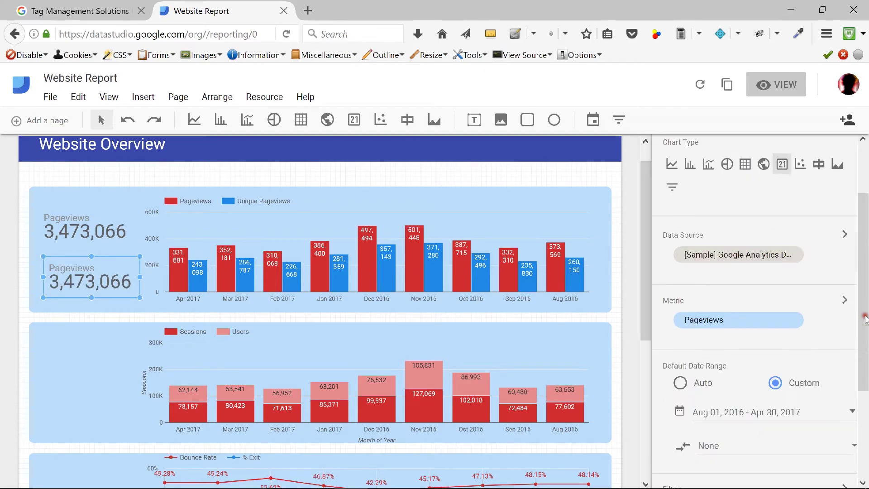
Switch the copy's metric to Unique Pageviews (2,524,811) and align it under Pageviews.
click(730, 324)
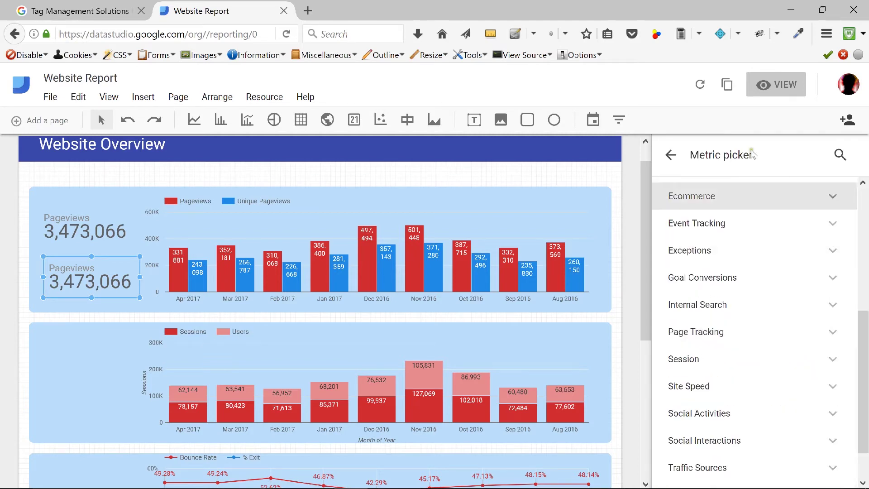
click(840, 154)
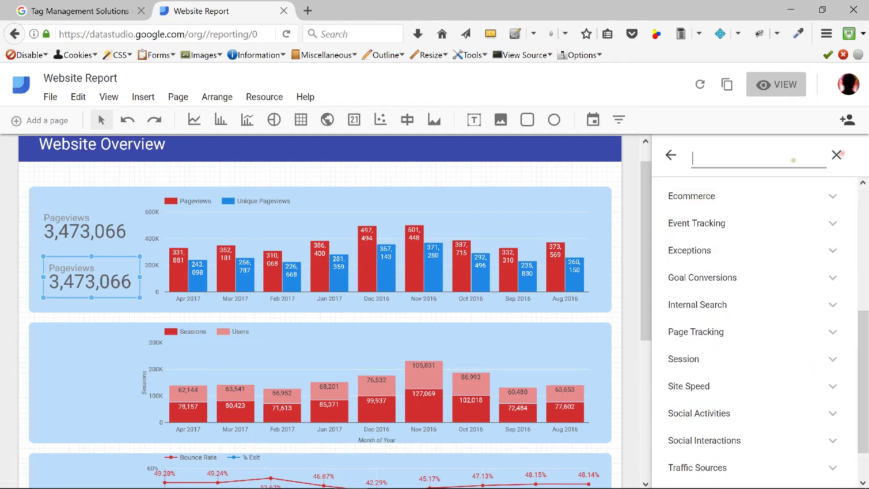
text(Uniq)
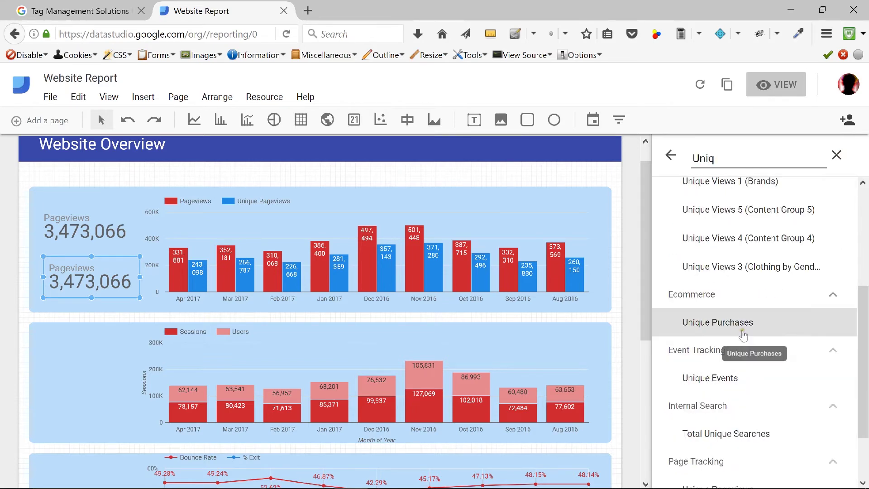
scroll(864, 376, down, 2)
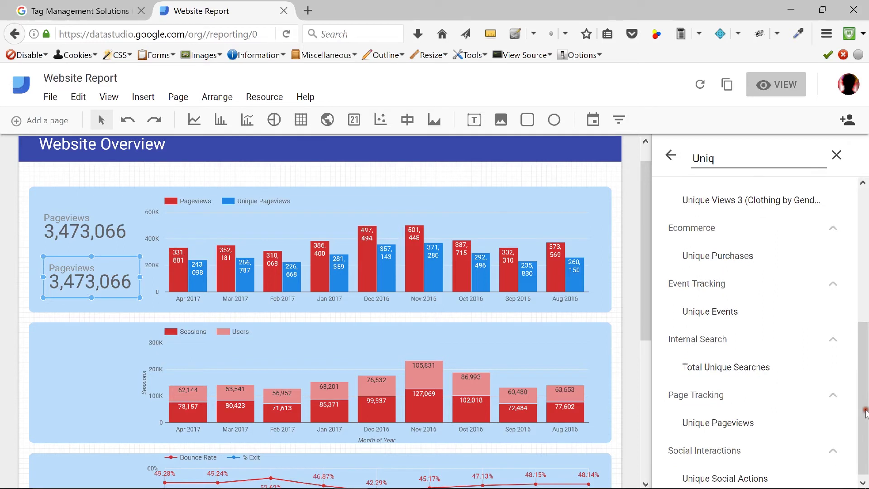
click(724, 422)
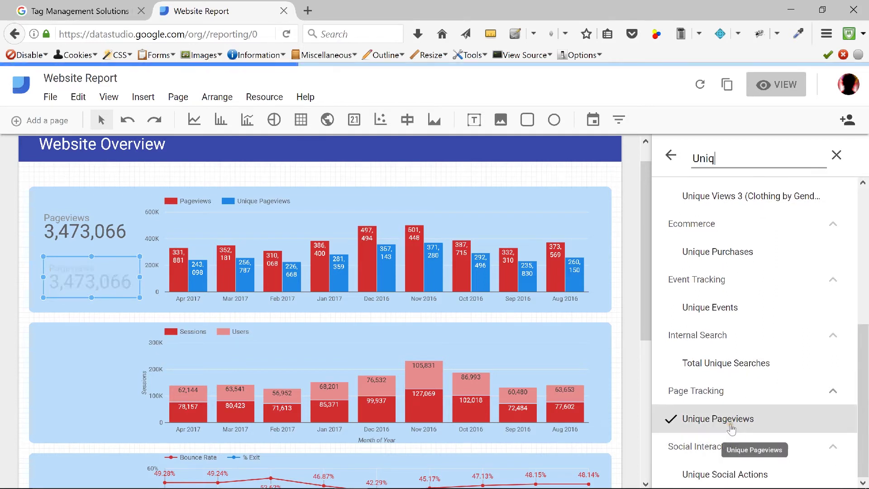
drag(87, 281, 85, 282)
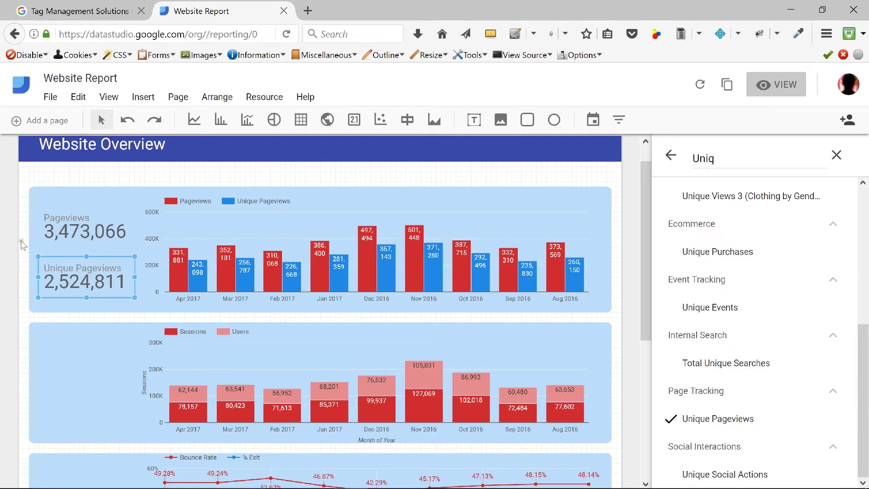
key(Escape)
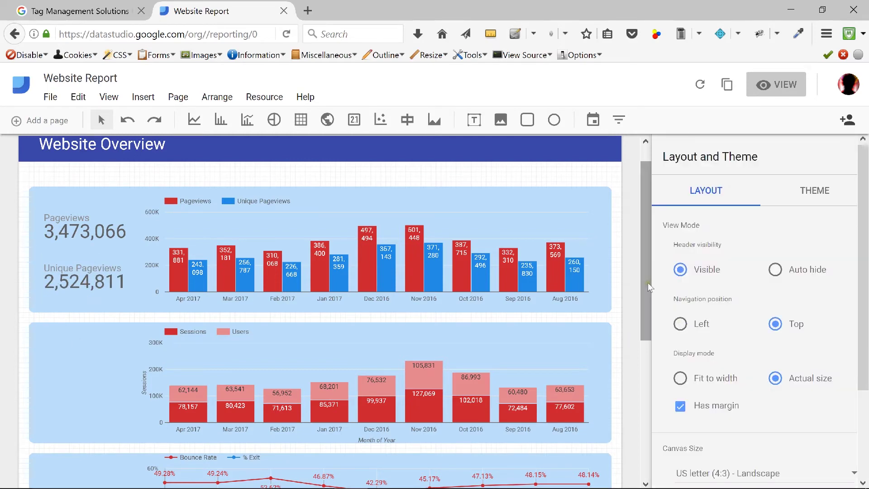
drag(648, 282, 645, 311)
click(329, 334)
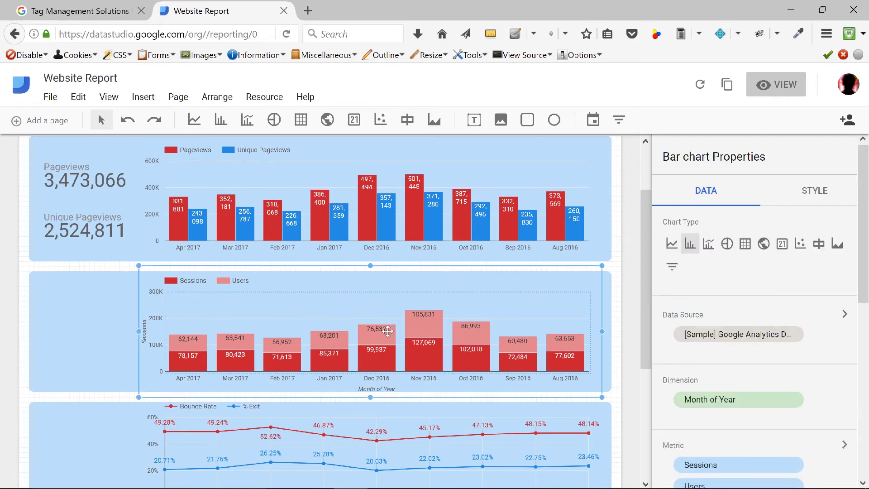
Copy the Sessions and Users chart as a small Sessions scorecard (794,674) at the card's left.
mouse_move(453, 310)
mouse_down()
mouse_move(360, 317)
mouse_move(392, 315)
mouse_up()
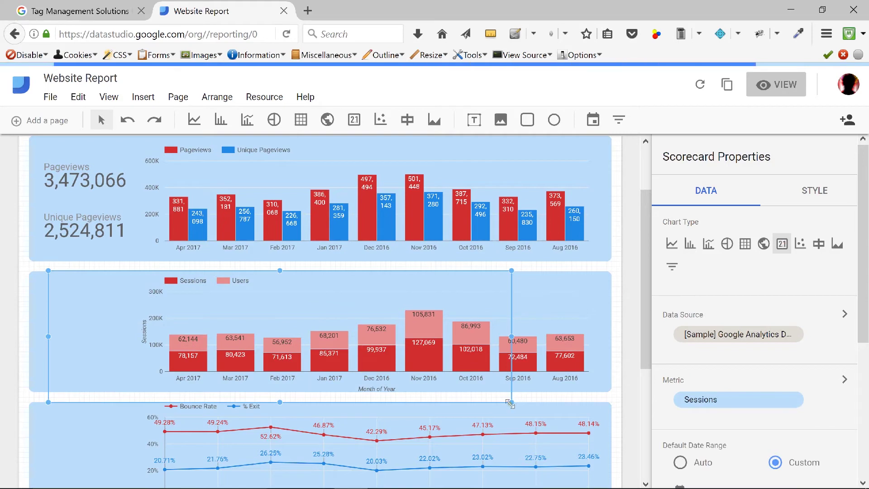
drag(508, 400, 133, 332)
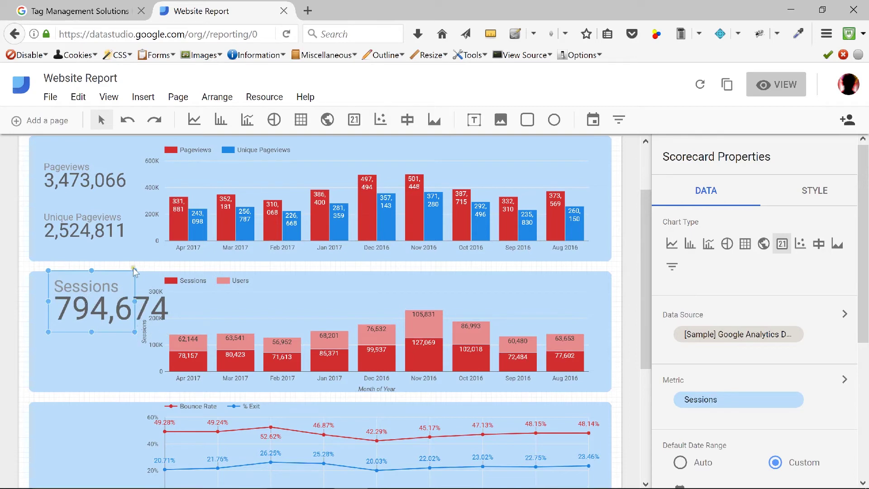
drag(134, 268, 129, 285)
drag(93, 314, 81, 307)
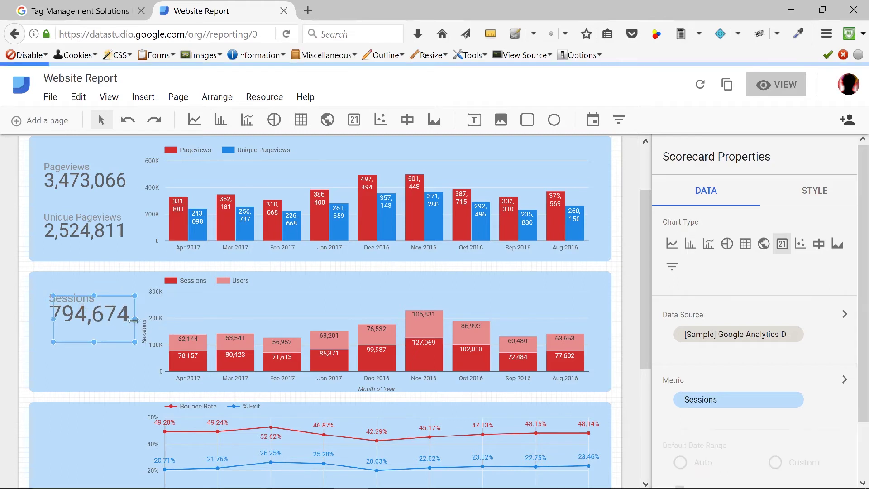
Duplicate the Sessions scorecard below itself and change the copy's metric to Users (604,578).
drag(108, 318, 89, 361)
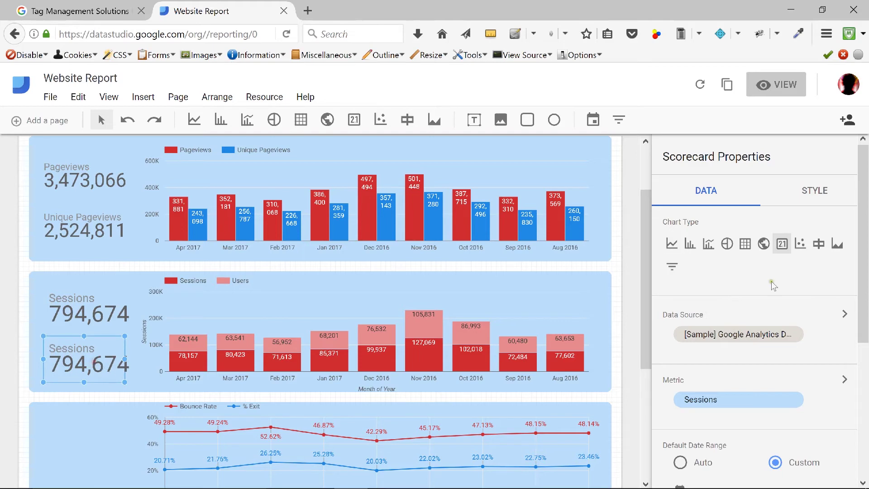
drag(863, 285, 860, 323)
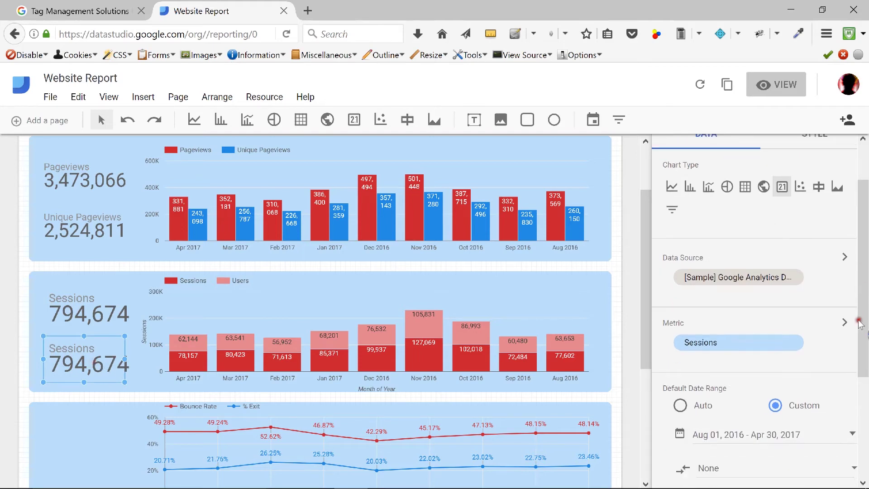
click(744, 344)
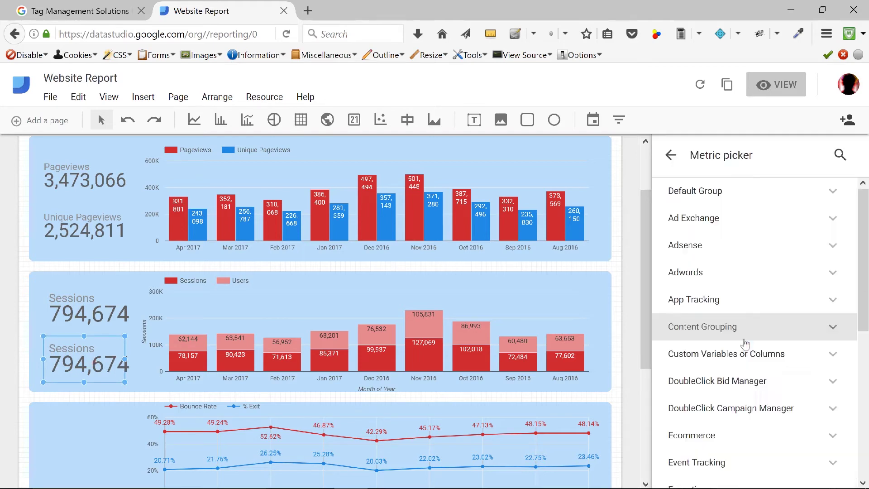
scroll(724, 289, down, 1)
click(839, 154)
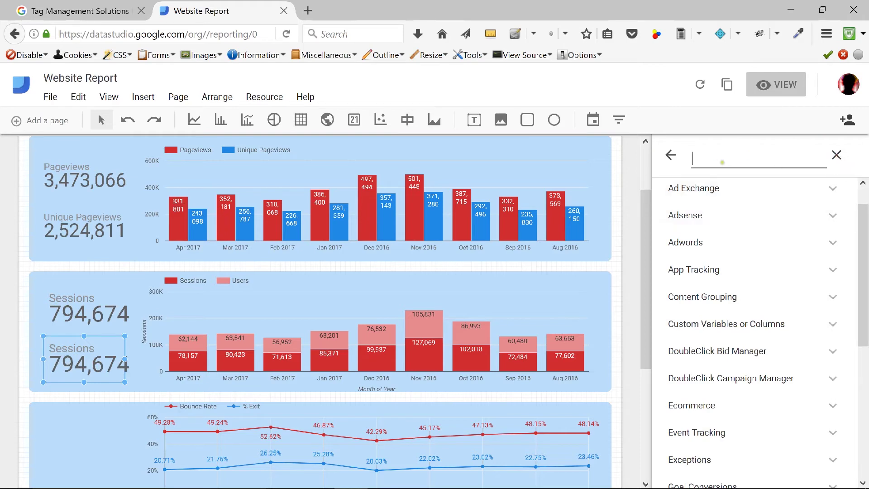
text(User)
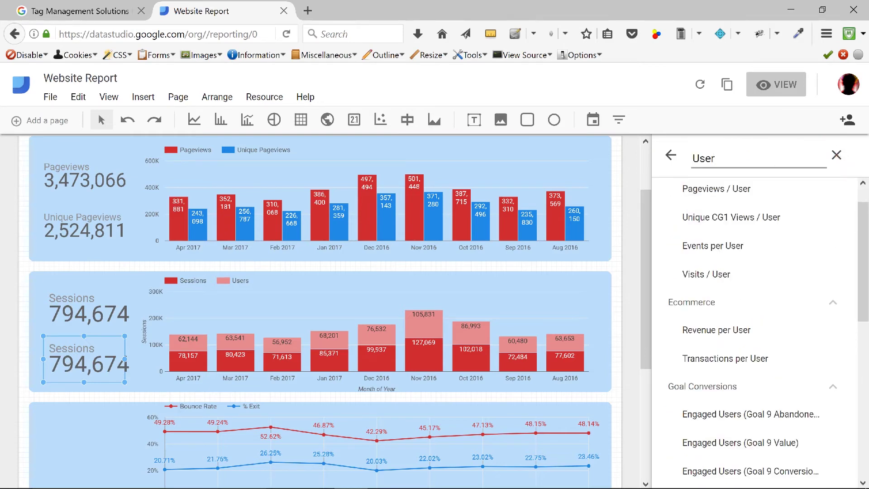
scroll(742, 316, down, 6)
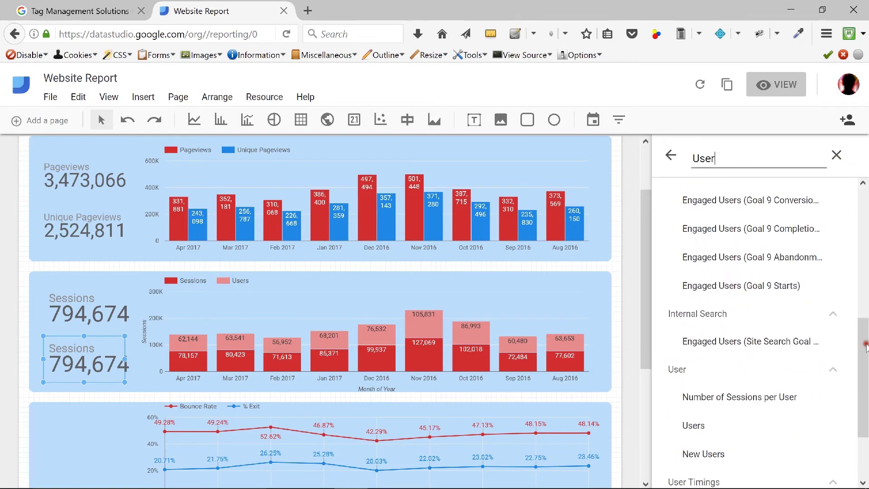
click(699, 426)
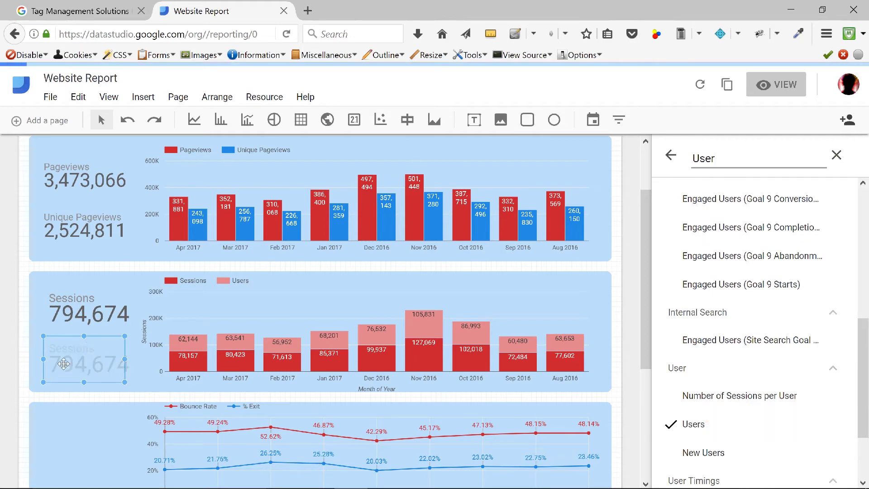
drag(648, 284, 645, 331)
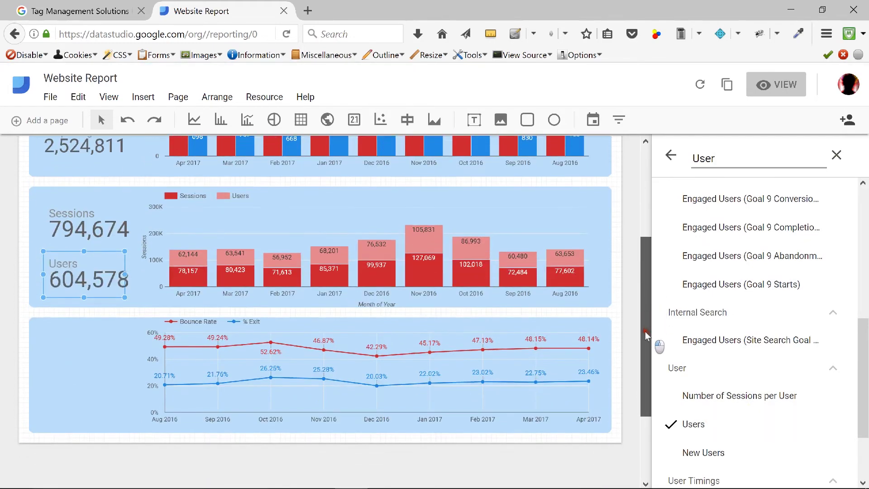
click(397, 368)
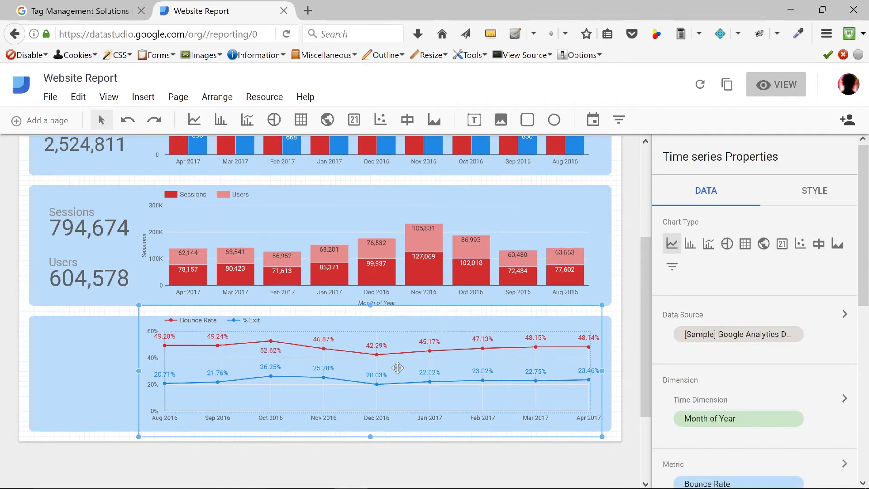
Turn a line-chart copy into a Bounce Rate scorecard (47.58%) at top-left, duplicated below.
drag(395, 320, 405, 329)
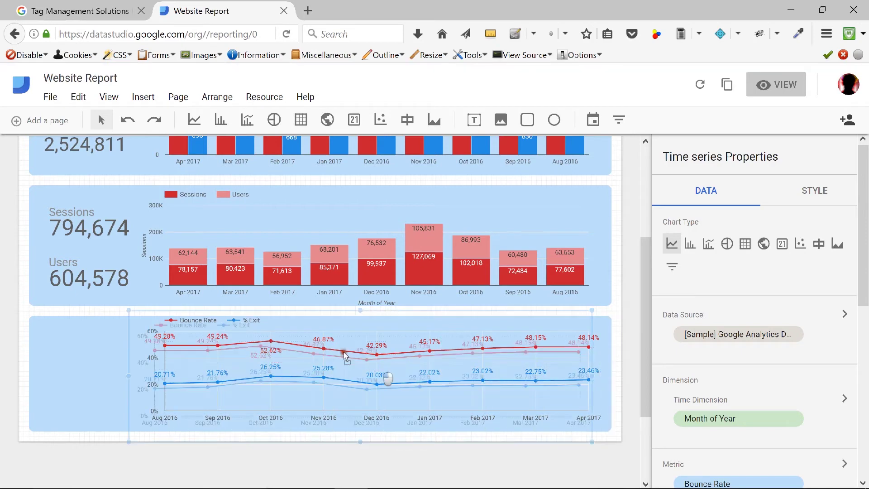
drag(397, 358, 302, 349)
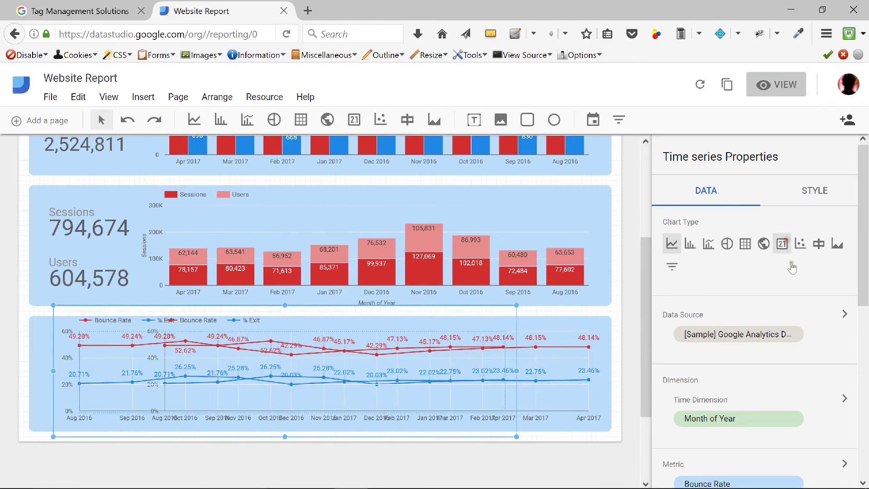
click(783, 244)
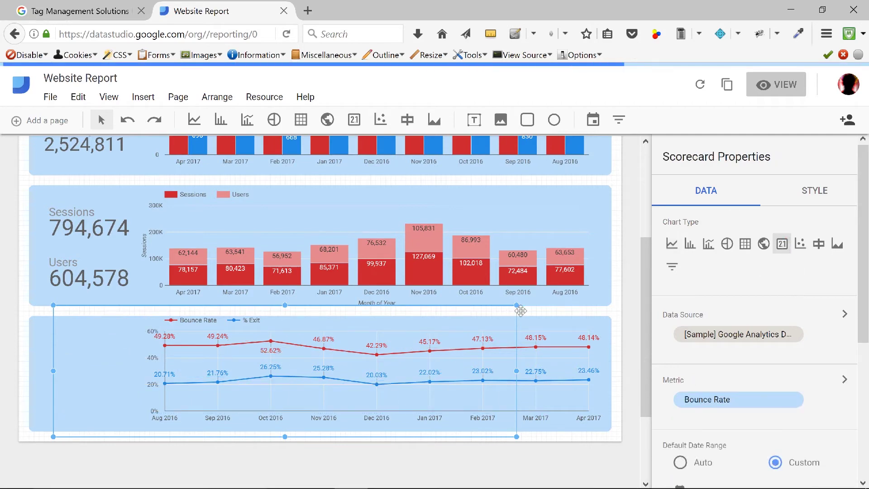
drag(516, 437, 88, 358)
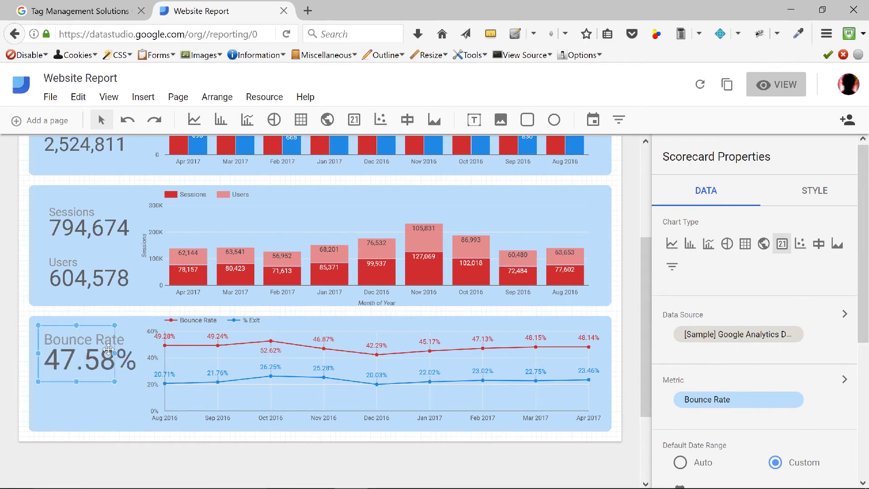
drag(77, 324, 76, 334)
drag(80, 370, 80, 360)
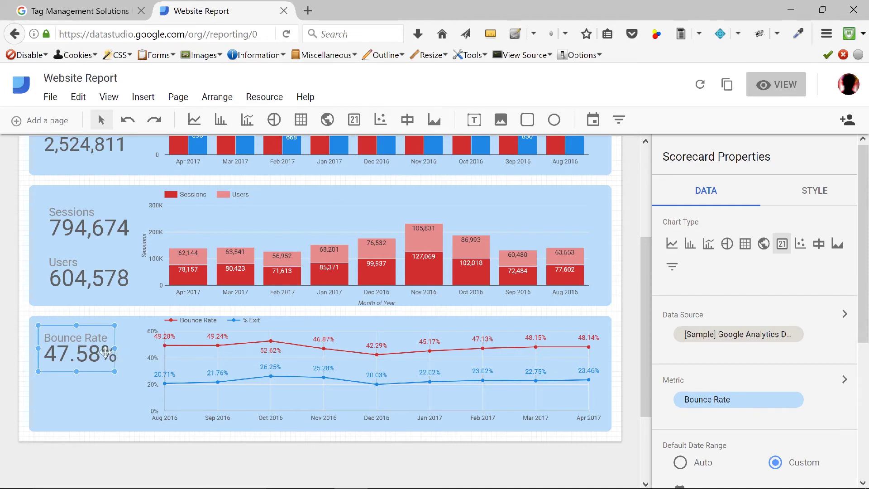
drag(106, 353, 90, 402)
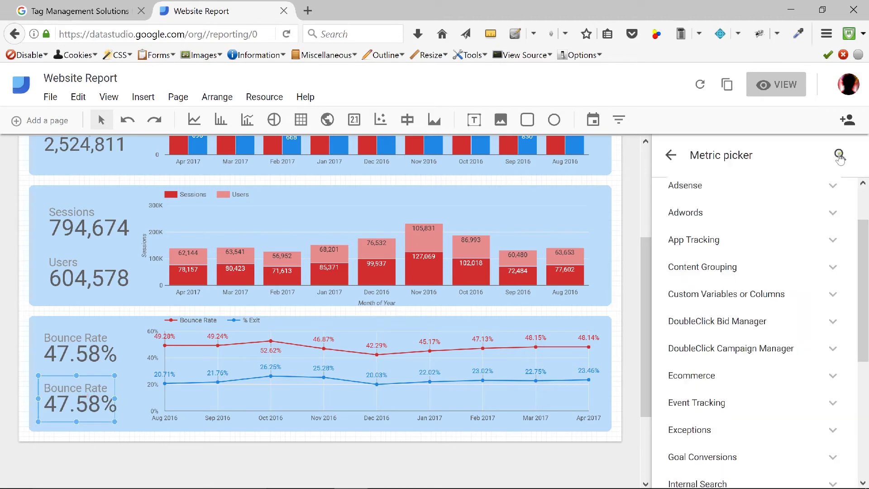
Search 'Exit' and set the lower scorecard's metric to % Exit, reading 22.81%.
click(839, 154)
text(Exit)
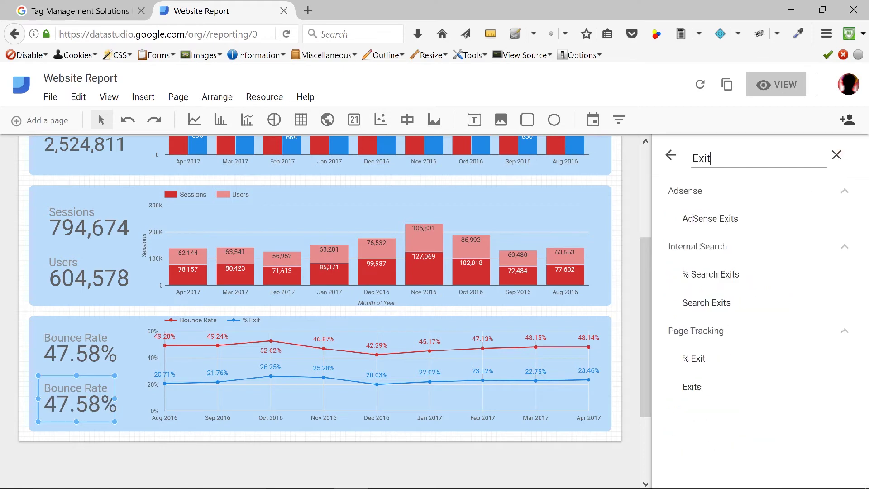
click(697, 359)
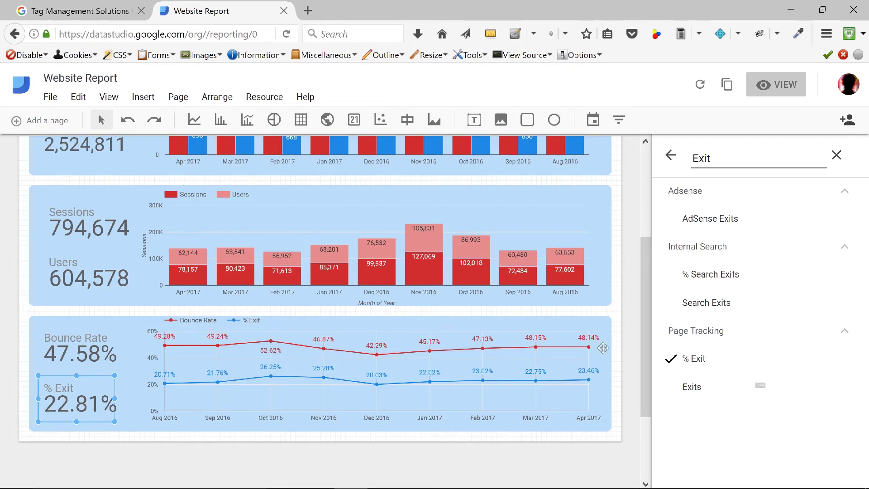
drag(646, 346, 646, 283)
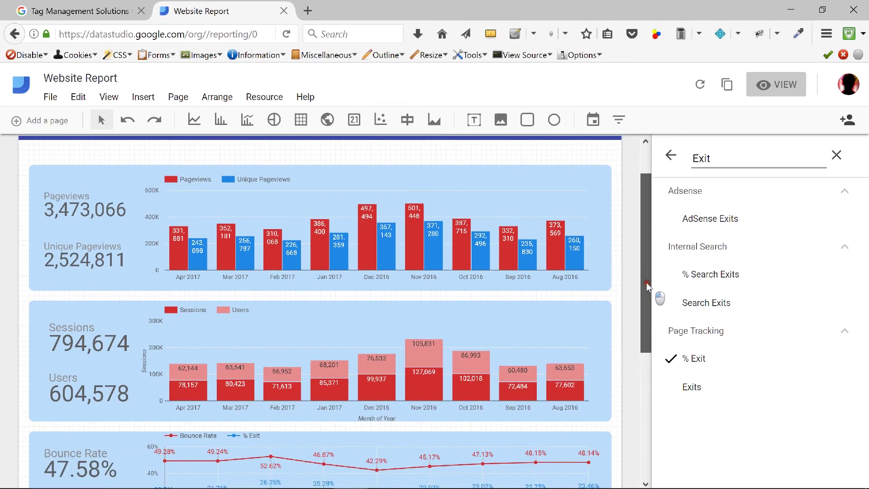
Multi-select the pageview, session and bounce scorecards in groups to inspect their Default Date Range.
click(81, 211)
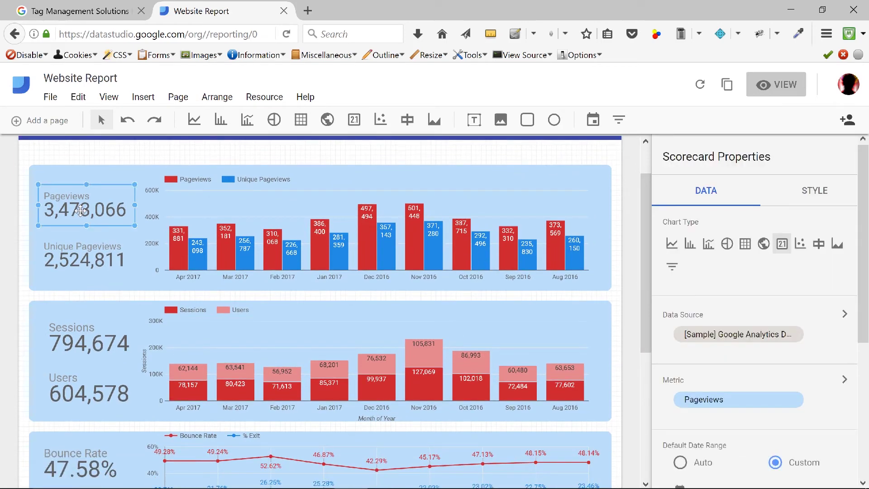
shift+click(90, 268)
shift+click(87, 345)
shift+click(88, 397)
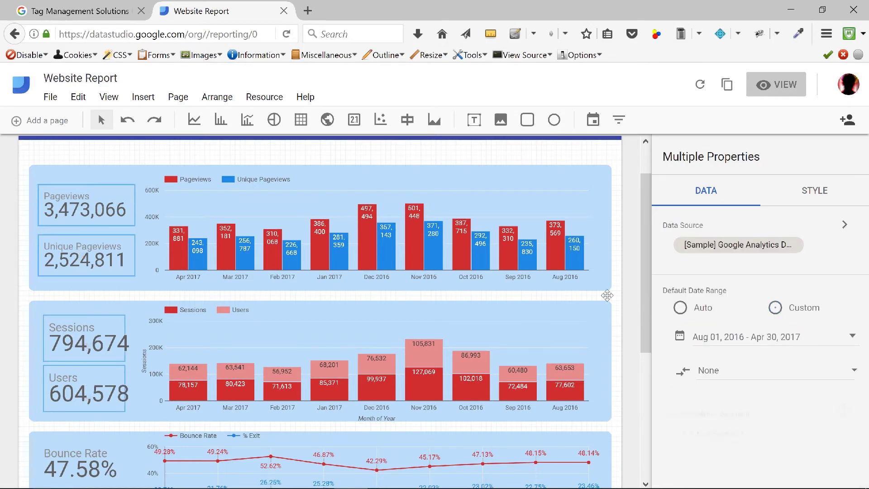
drag(645, 250, 647, 320)
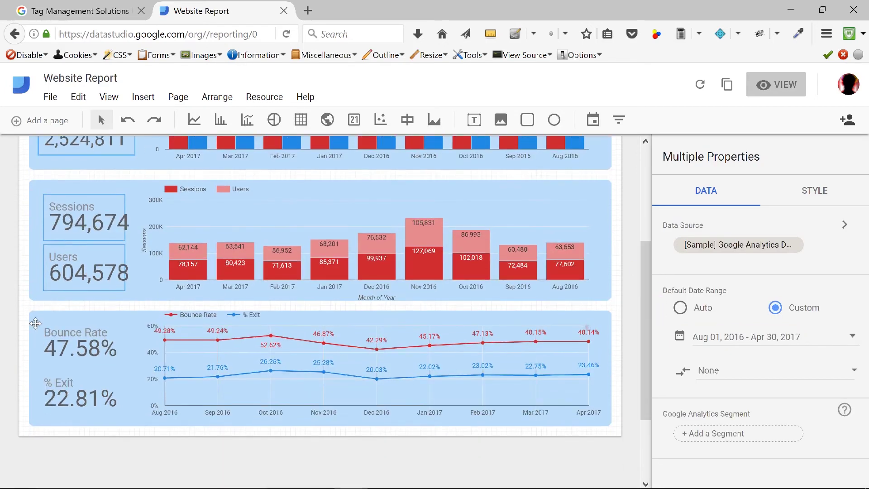
click(88, 349)
shift+click(77, 392)
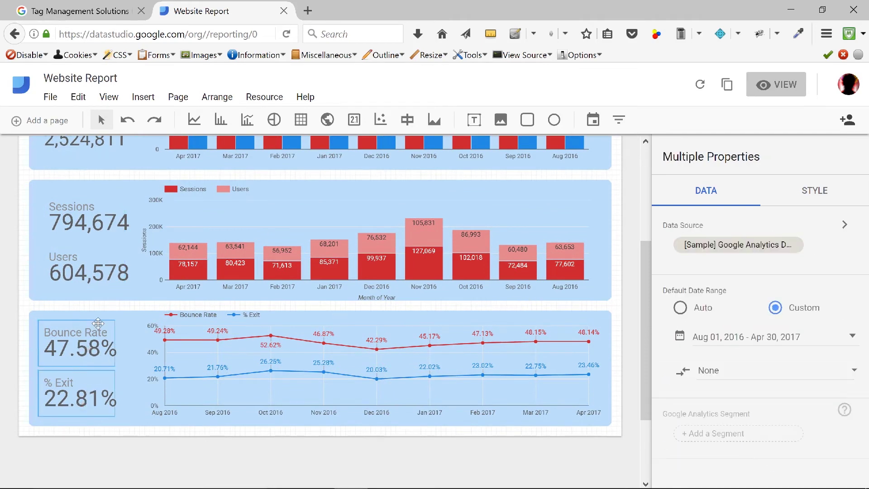
shift+click(55, 274)
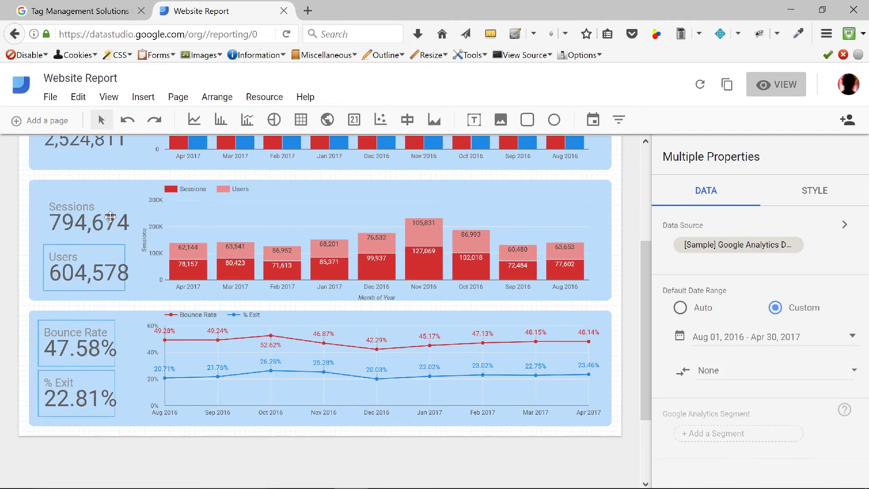
shift+click(91, 233)
drag(647, 286, 646, 219)
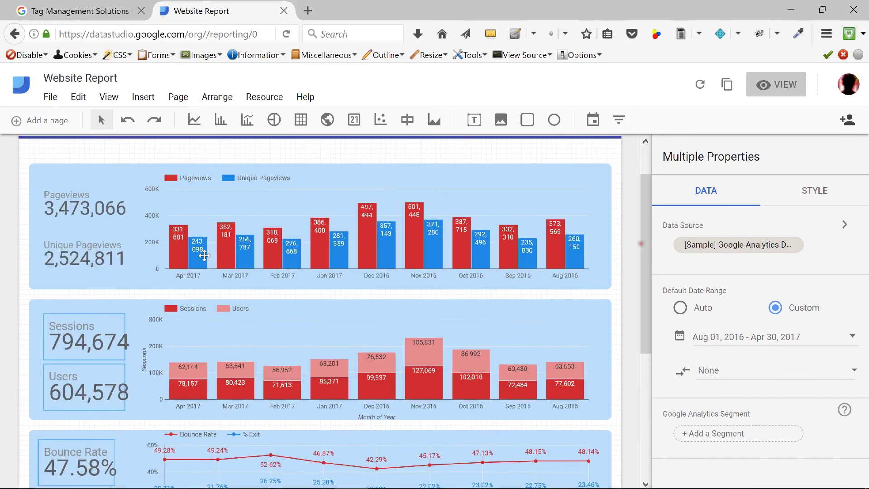
Reselect the scorecard groups, confirming Custom Aug 01, 2016 – Apr 30, 2017, then deselect all.
click(86, 253)
shift+click(103, 209)
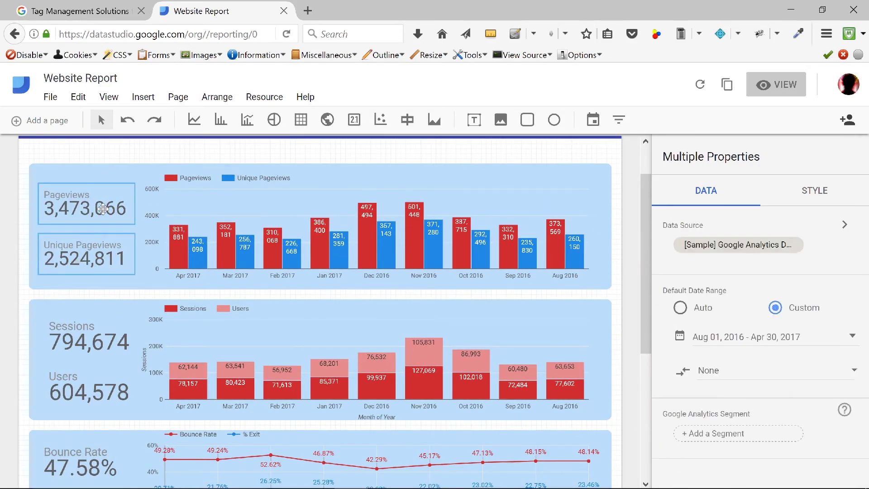
shift+click(79, 344)
shift+click(86, 385)
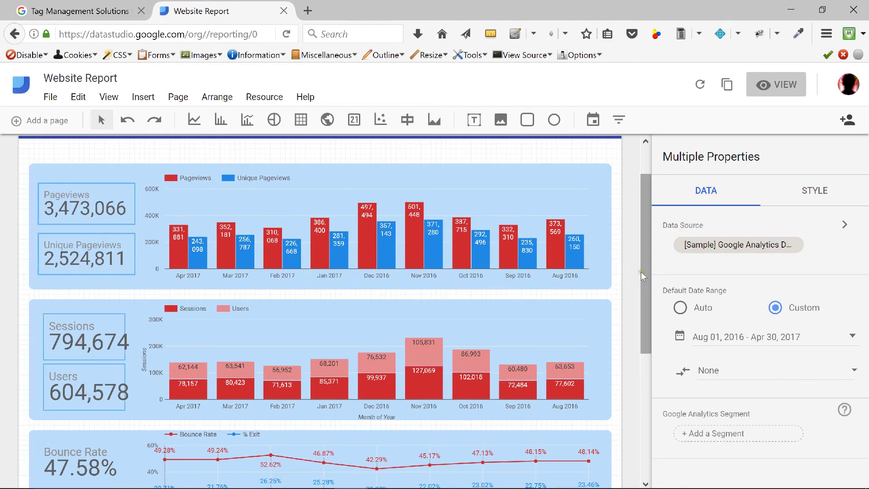
drag(641, 271, 641, 320)
click(75, 386)
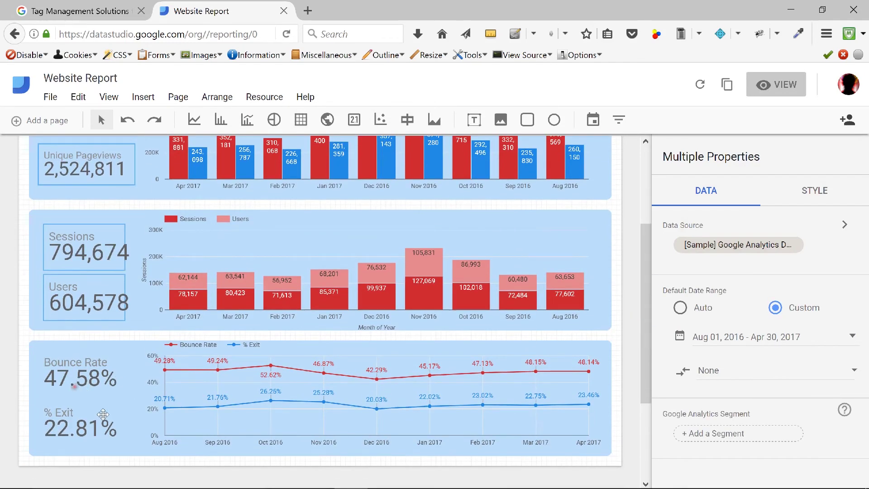
shift+click(108, 423)
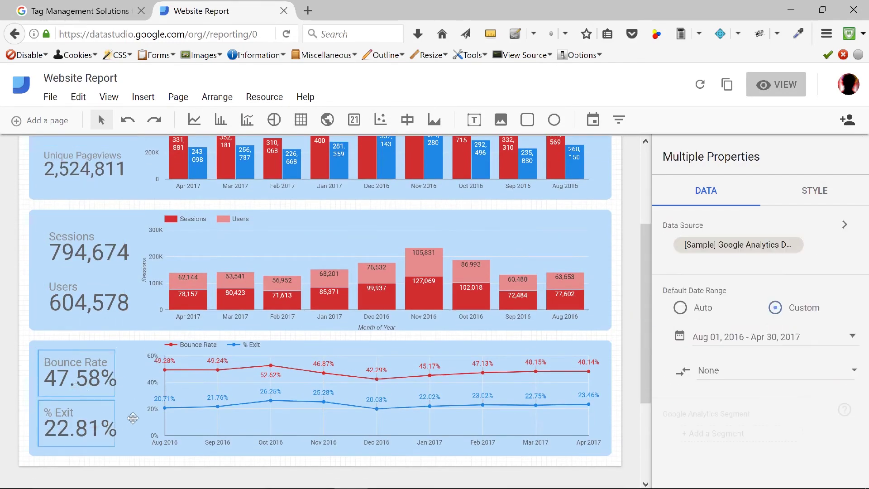
click(23, 317)
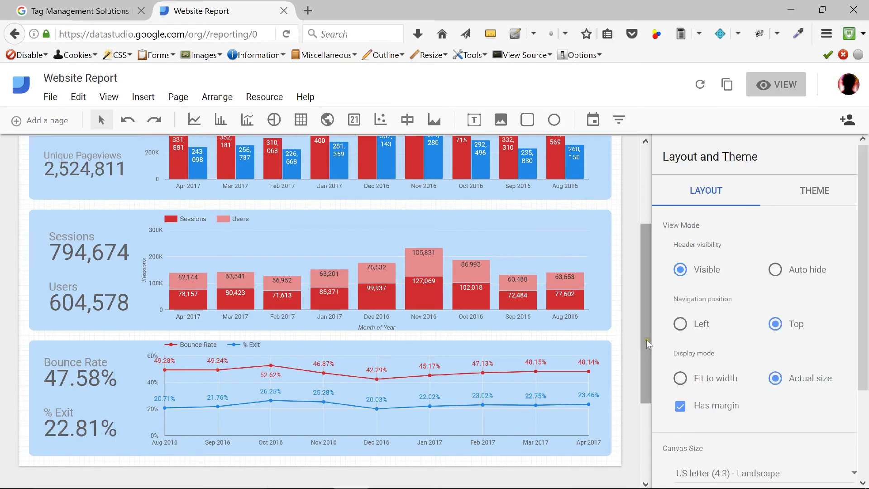
Draw a date range control across the right half of the Website Overview header.
drag(646, 340, 649, 238)
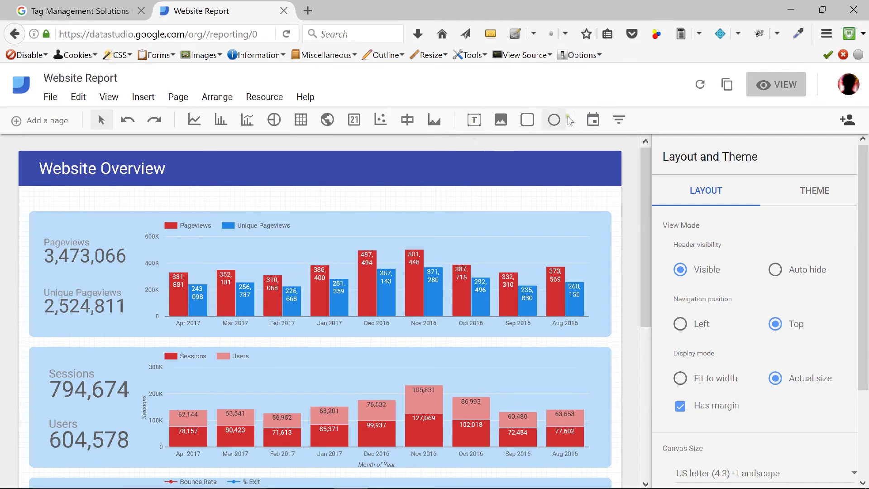
click(592, 121)
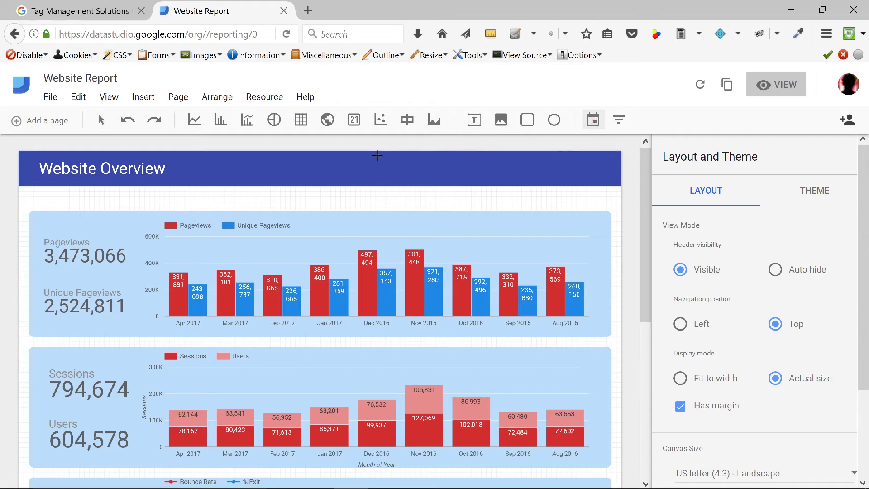
drag(377, 155, 607, 181)
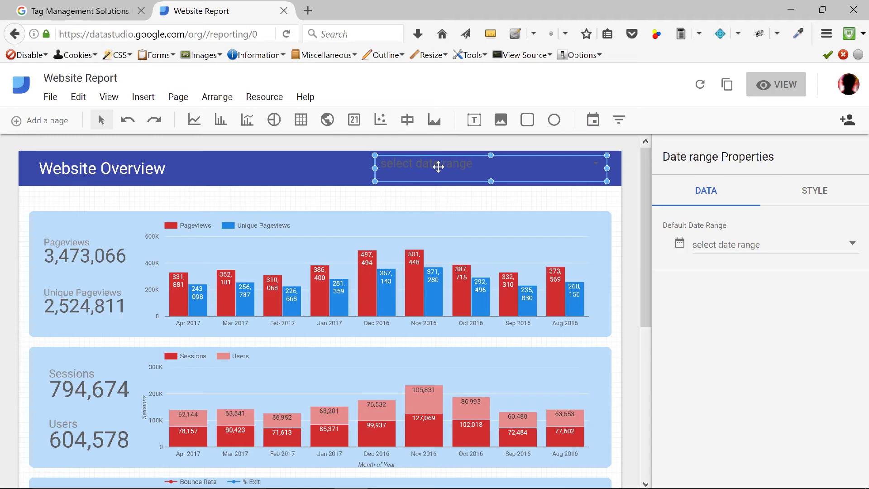
Set the date range control's header and picker font colours to pale blue/white.
click(808, 188)
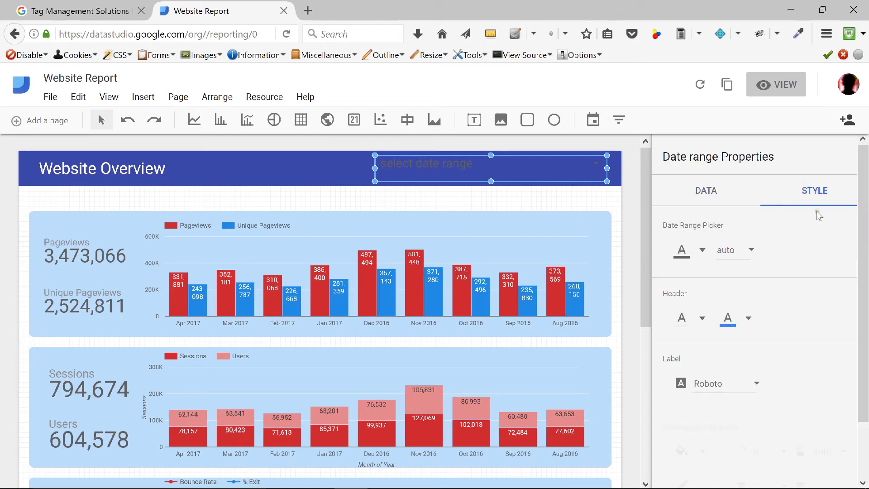
click(745, 322)
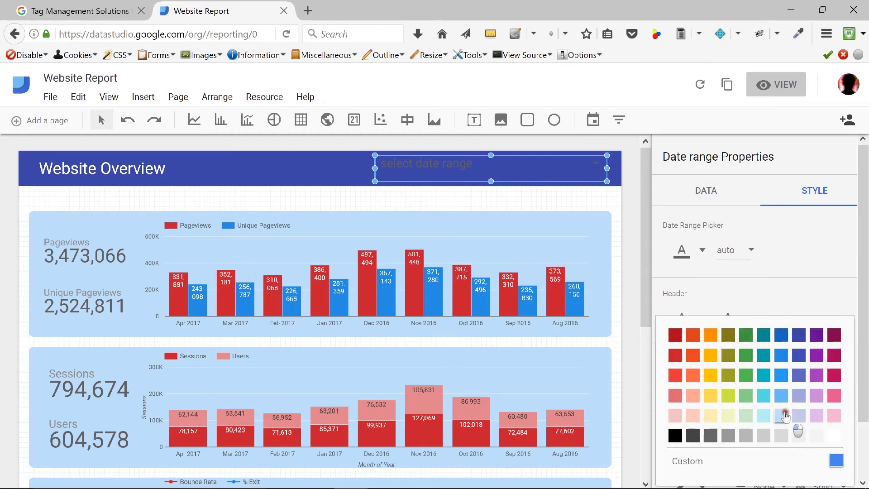
click(783, 414)
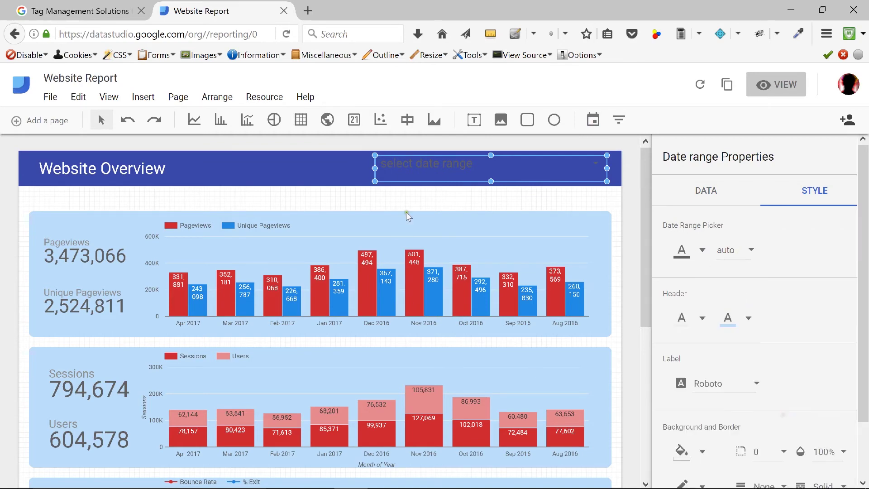
click(747, 323)
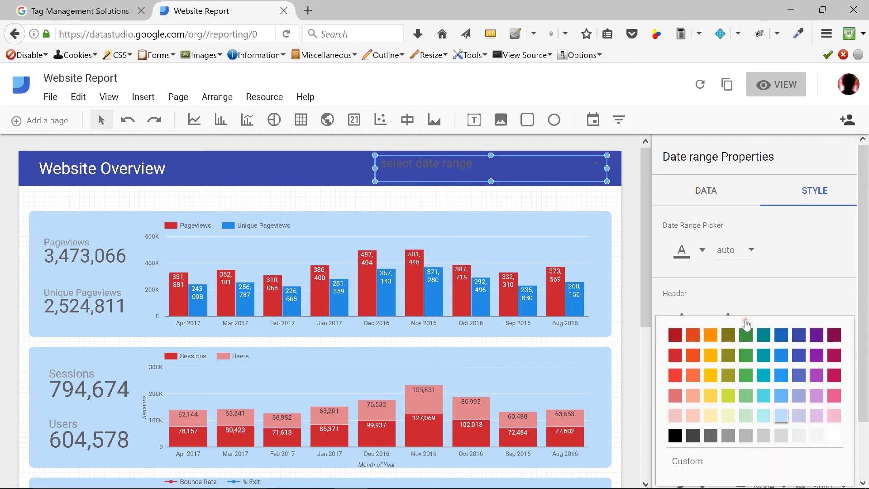
click(785, 295)
click(692, 257)
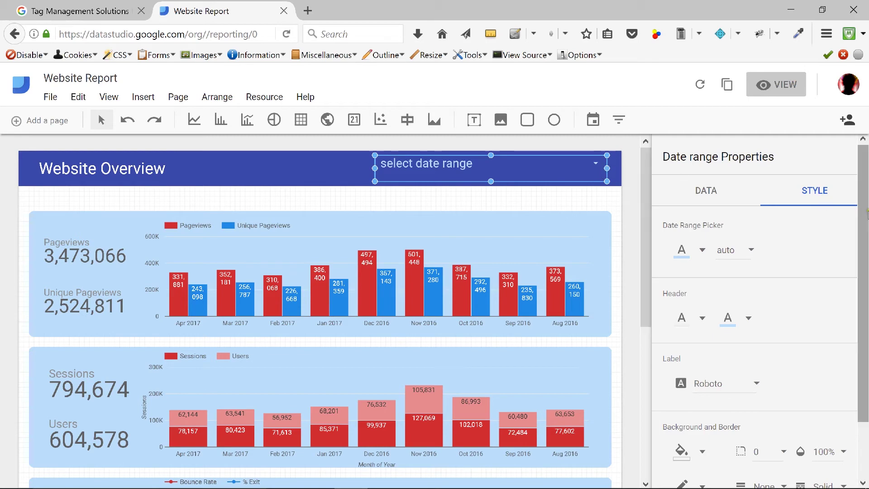
click(706, 191)
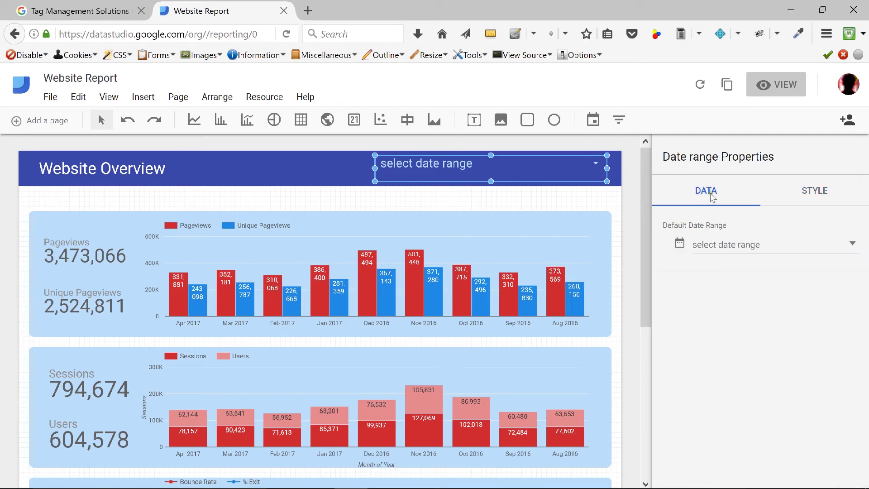
Give the date range control a fixed default range of Aug 1, 2016 – Apr 30, 2017.
click(746, 247)
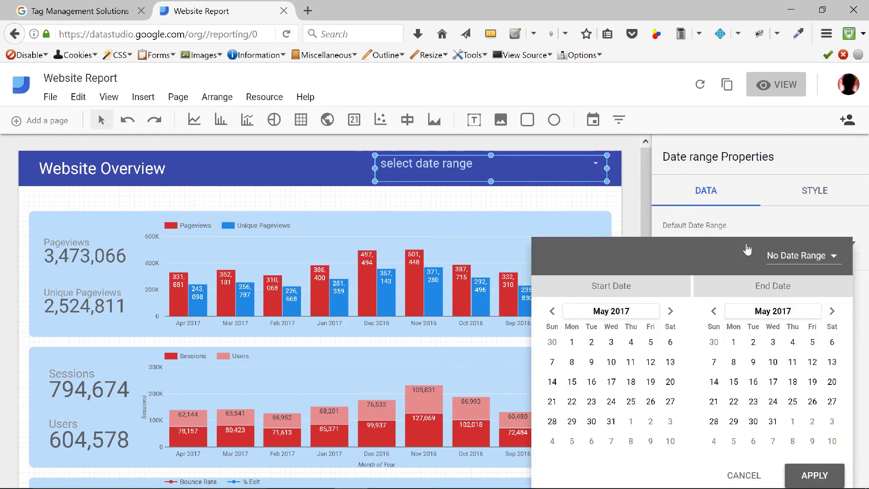
click(553, 311)
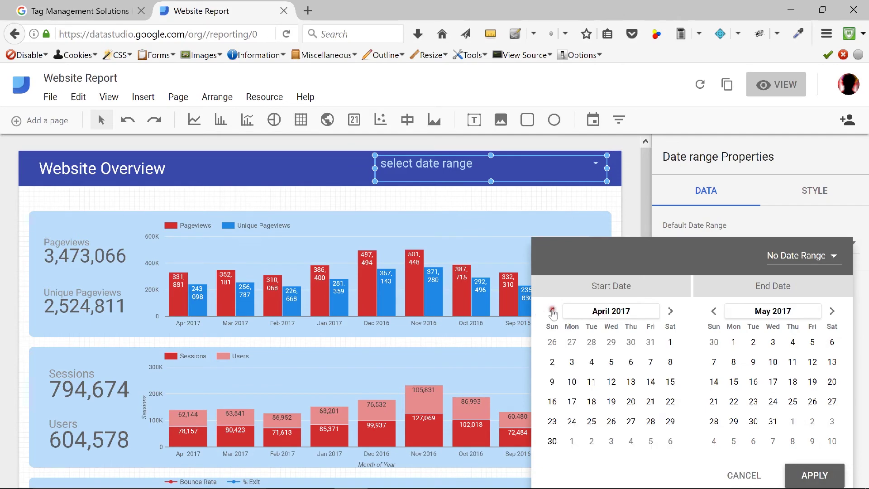
click(553, 311)
double_click(552, 311)
double_click(553, 311)
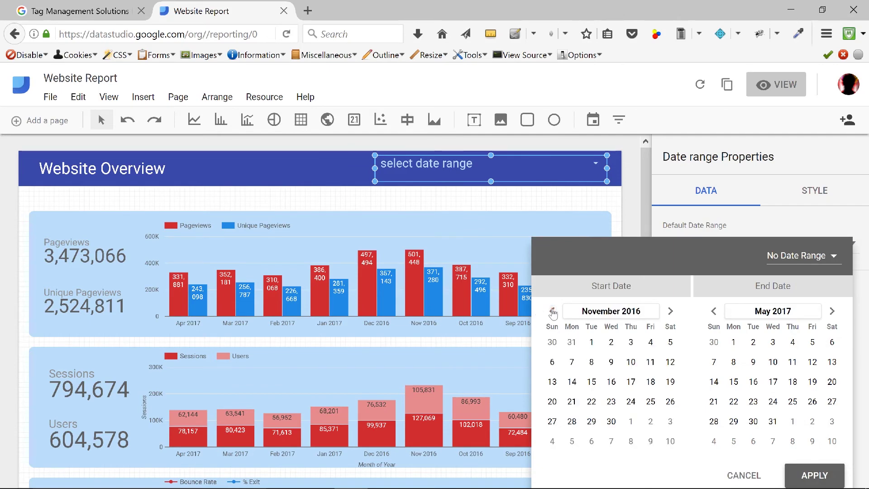
click(552, 311)
click(552, 311)
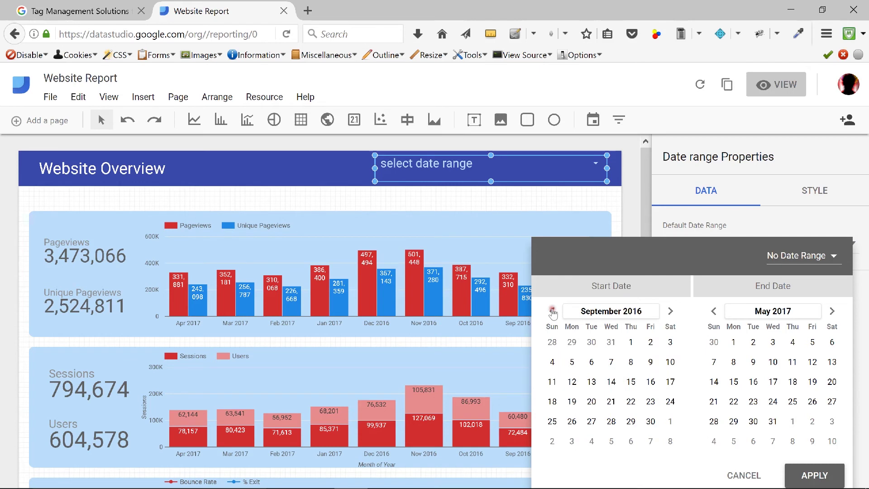
click(552, 311)
click(569, 343)
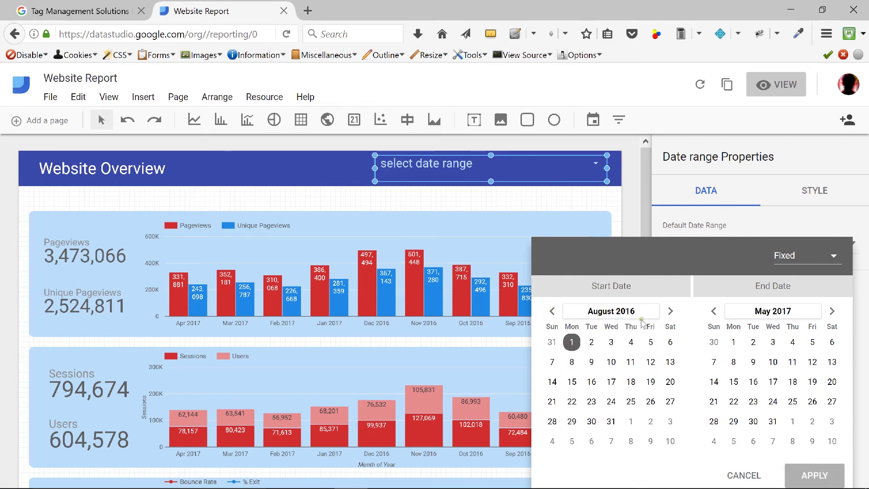
click(711, 311)
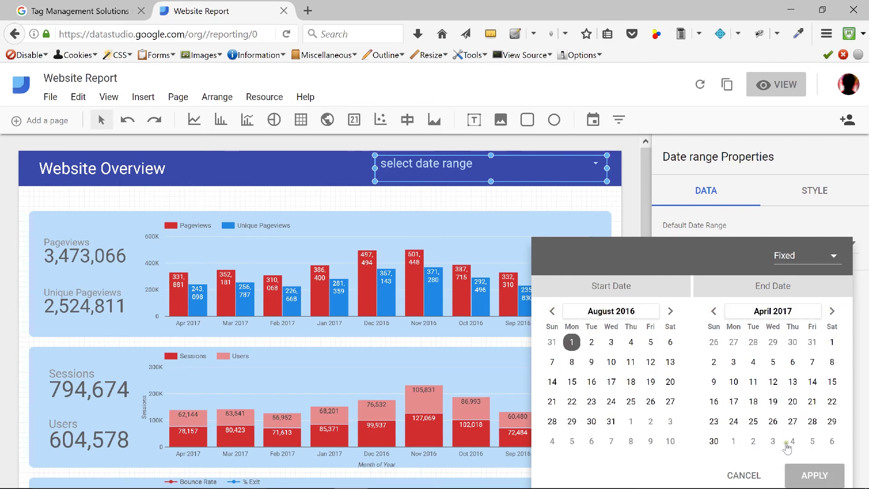
click(713, 441)
click(824, 476)
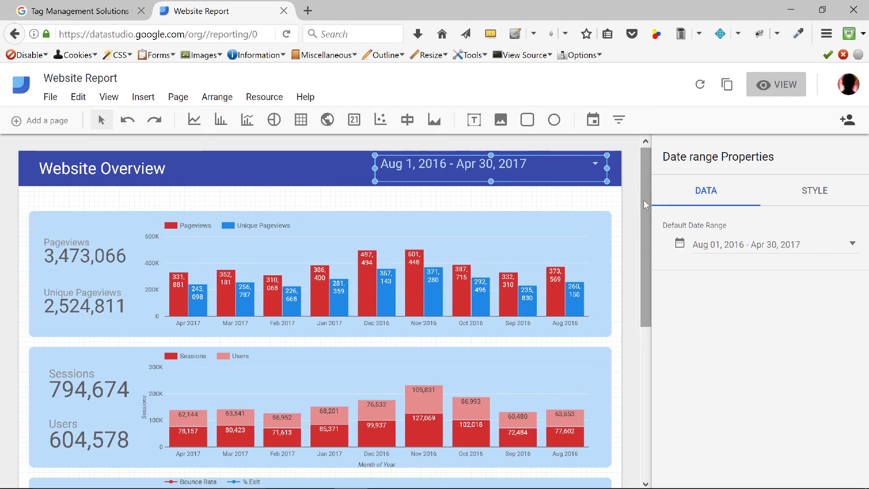
Switch the Pageviews bar chart's Default Date Range from Custom to Auto.
drag(644, 200, 647, 213)
click(420, 269)
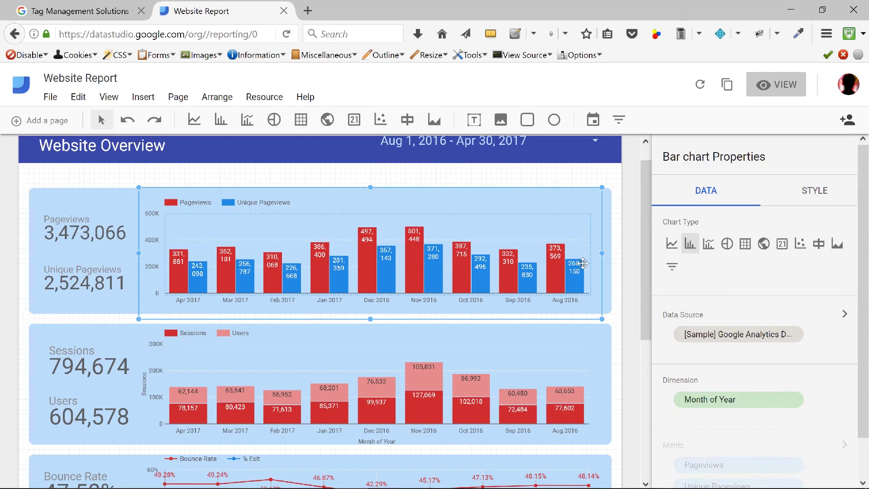
drag(647, 241, 647, 245)
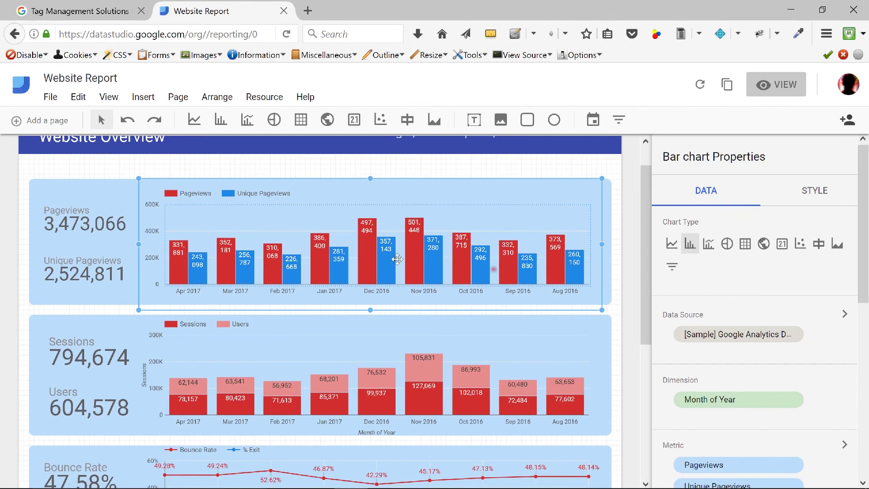
drag(866, 208, 864, 380)
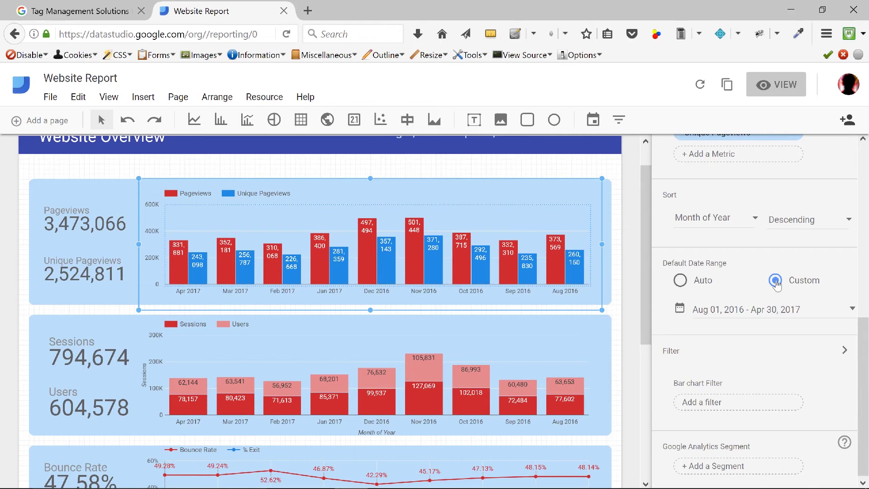
scroll(640, 172, up, 2)
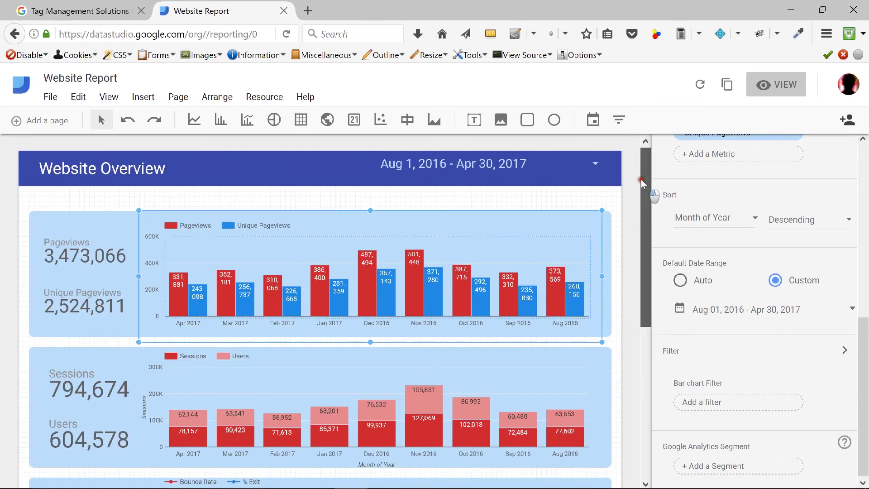
drag(650, 266, 648, 302)
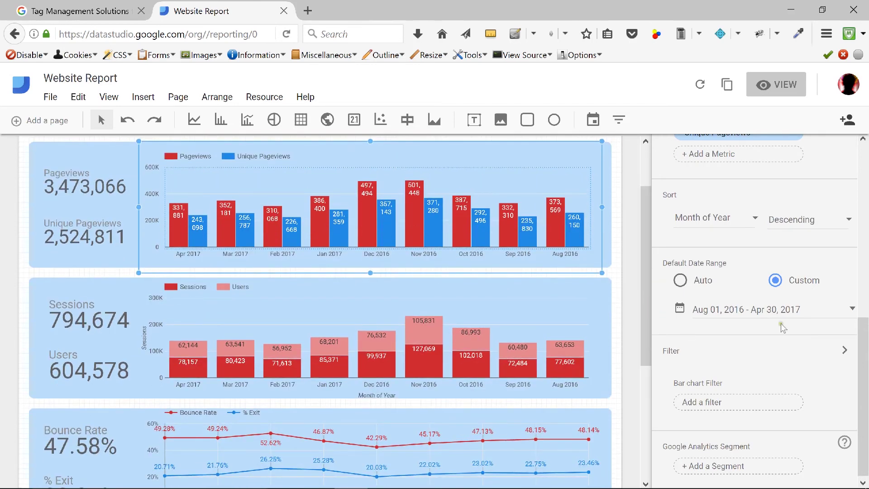
click(679, 282)
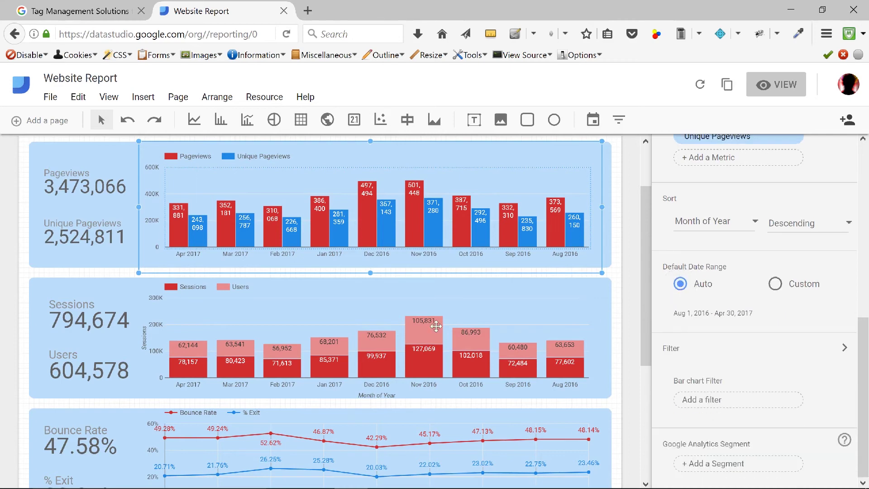
Set the Bounce Rate and % Exit line chart's Default Date Range to Auto.
click(513, 336)
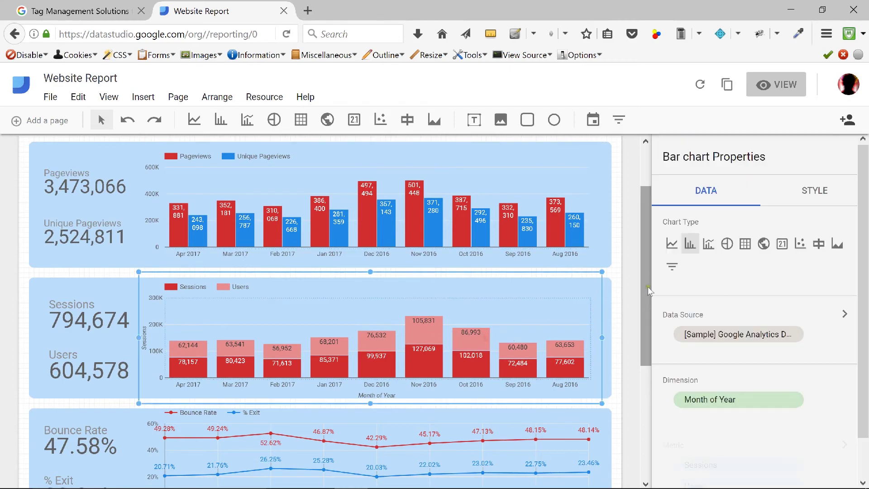
drag(647, 294, 645, 334)
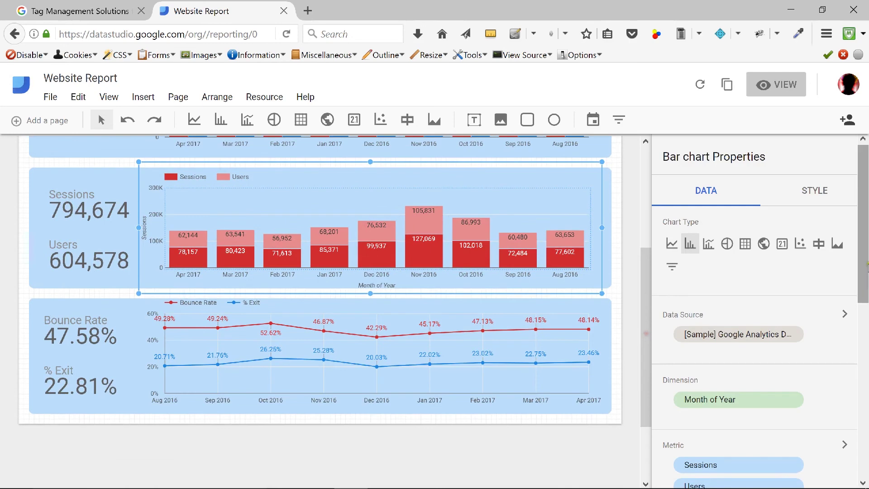
drag(863, 330, 863, 390)
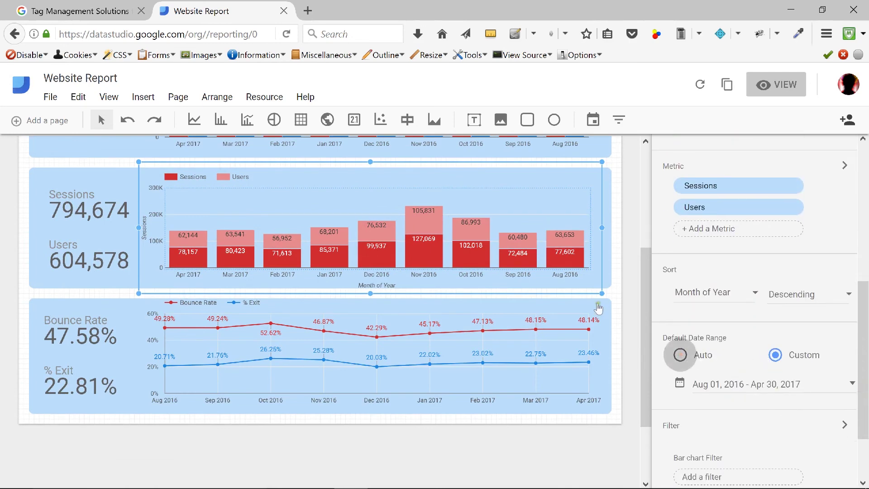
click(491, 353)
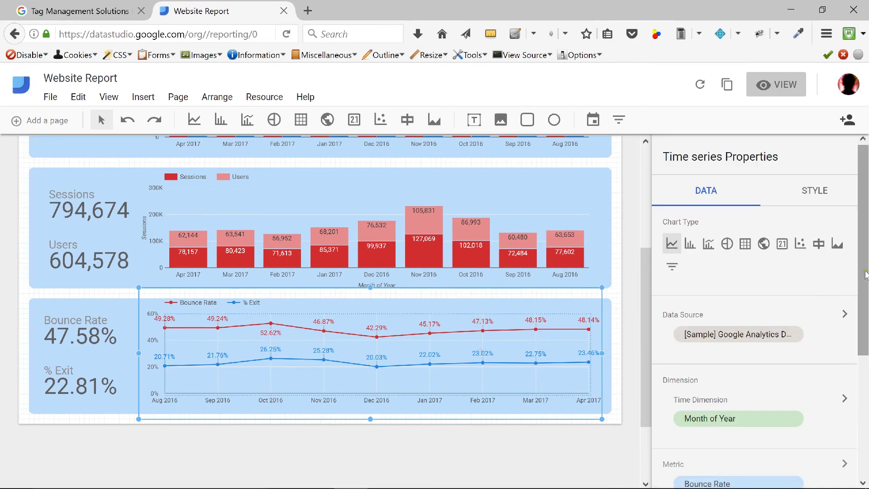
drag(864, 274, 856, 405)
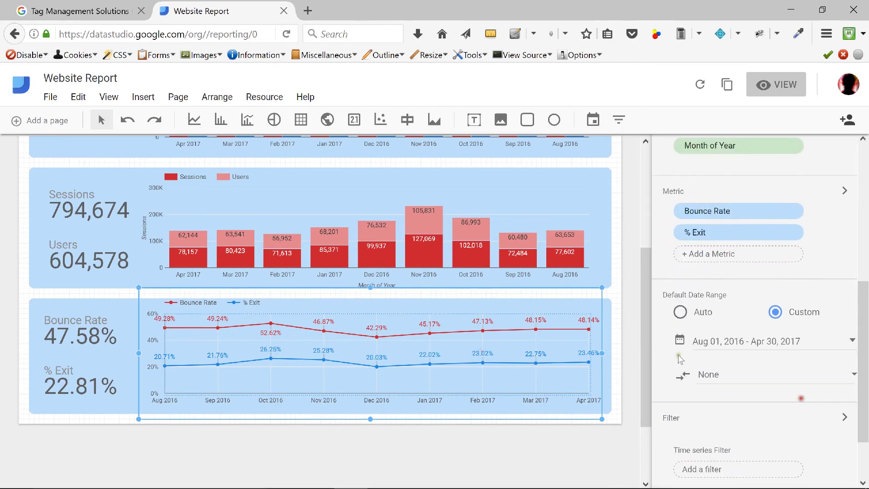
click(680, 313)
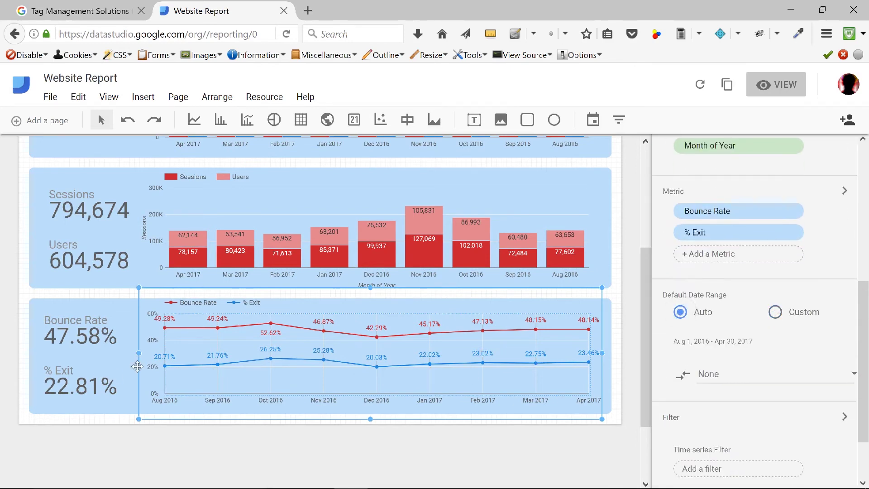
click(96, 389)
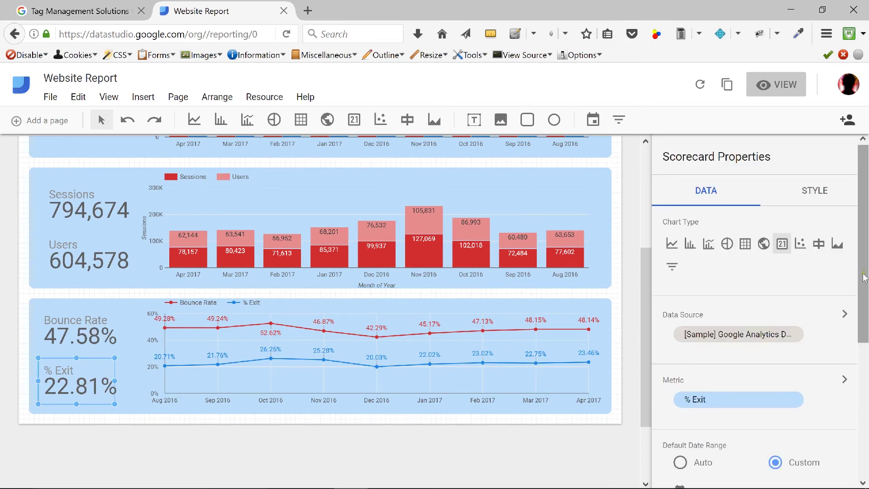
Switch the % Exit and Bounce Rate scorecards to the Auto default date range.
scroll(865, 267, down, 2)
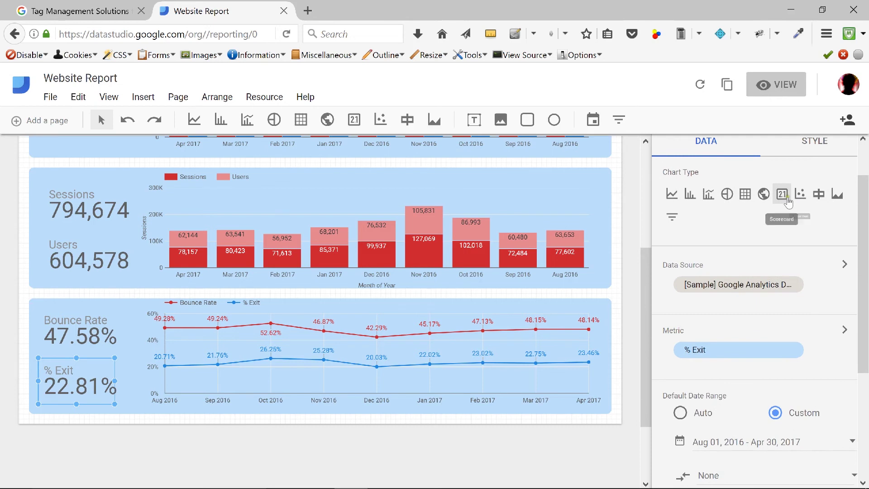
scroll(865, 230, down, 3)
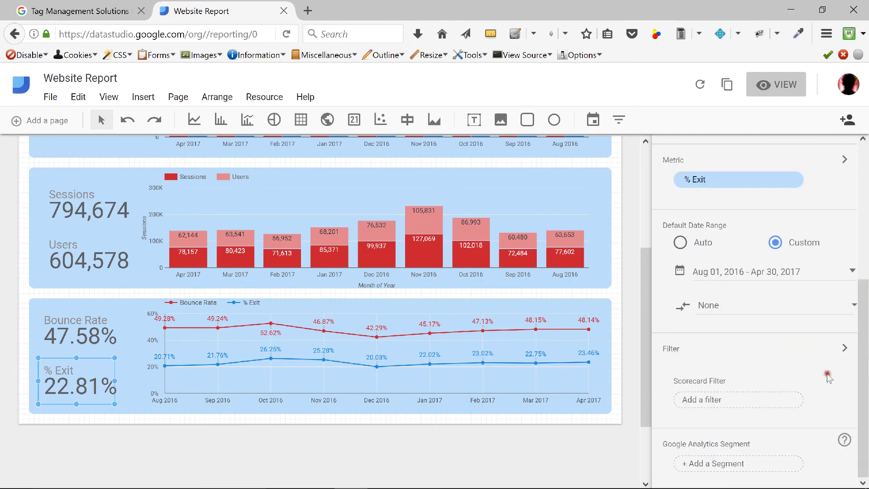
click(678, 244)
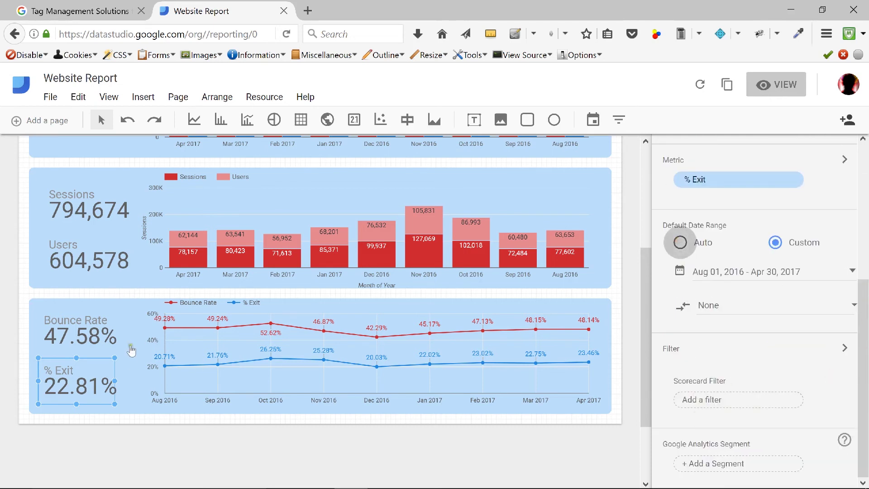
click(89, 321)
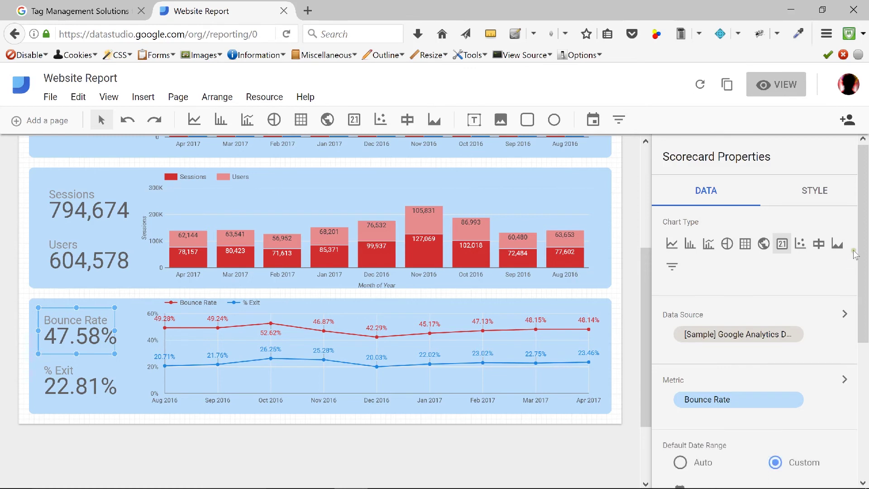
drag(856, 248, 856, 356)
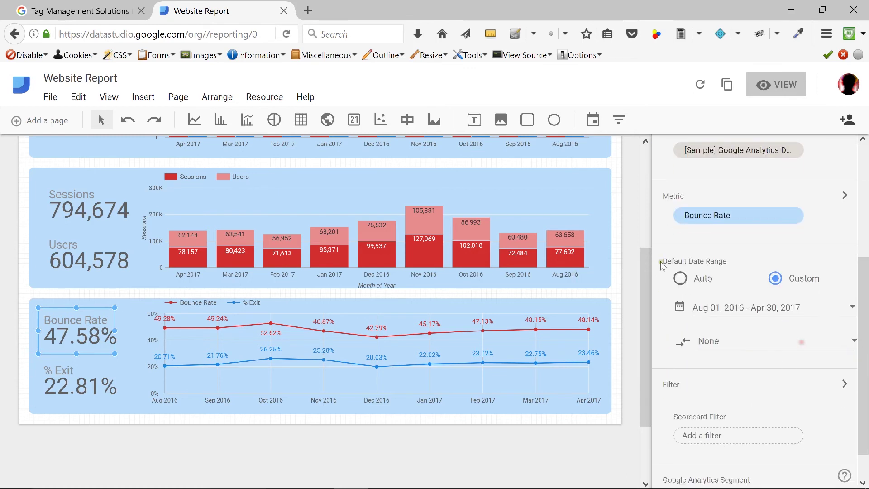
click(679, 278)
Set the Users and Sessions scorecards' default date range to Auto.
click(110, 250)
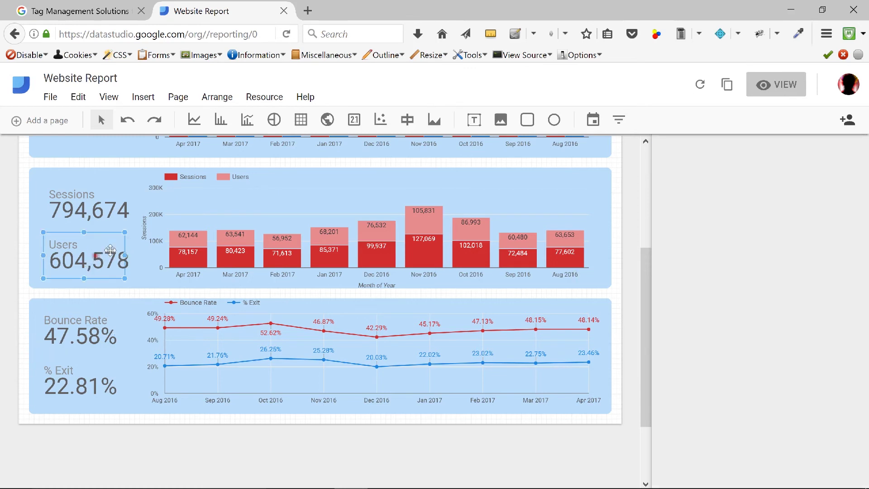
shift+click(86, 206)
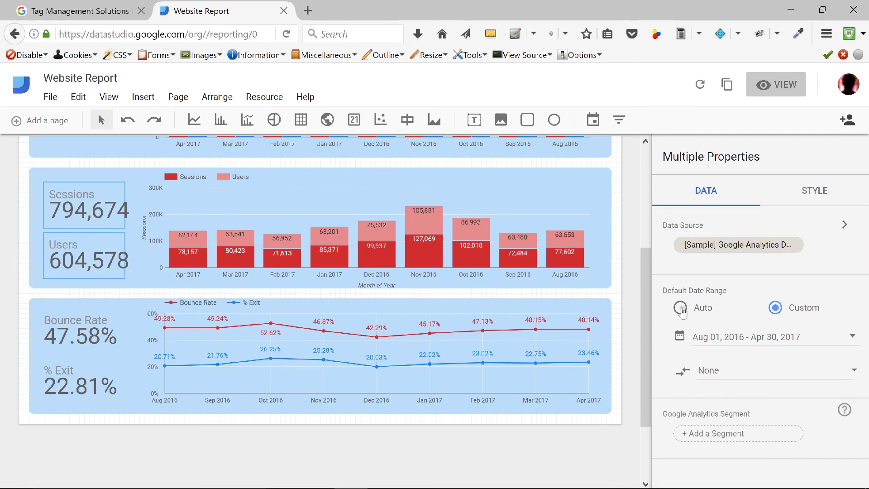
click(681, 309)
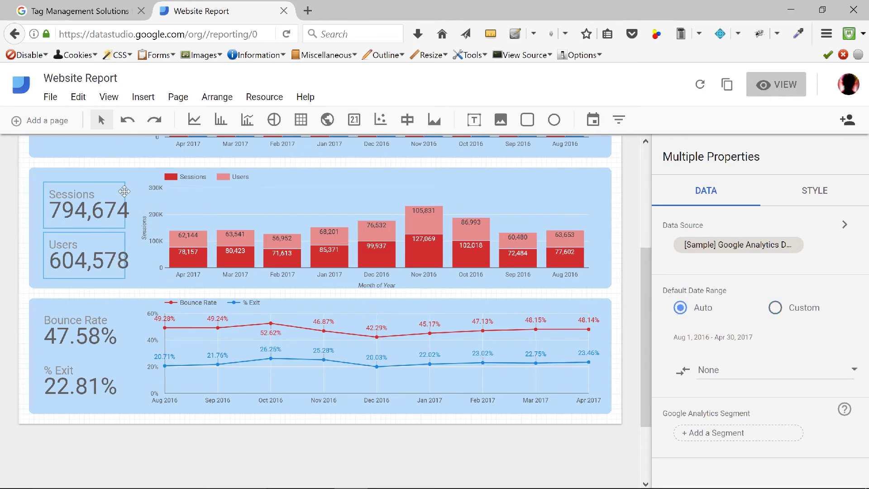
click(21, 205)
Reselect the Sessions and Users scorecards to confirm their Auto date range.
click(77, 215)
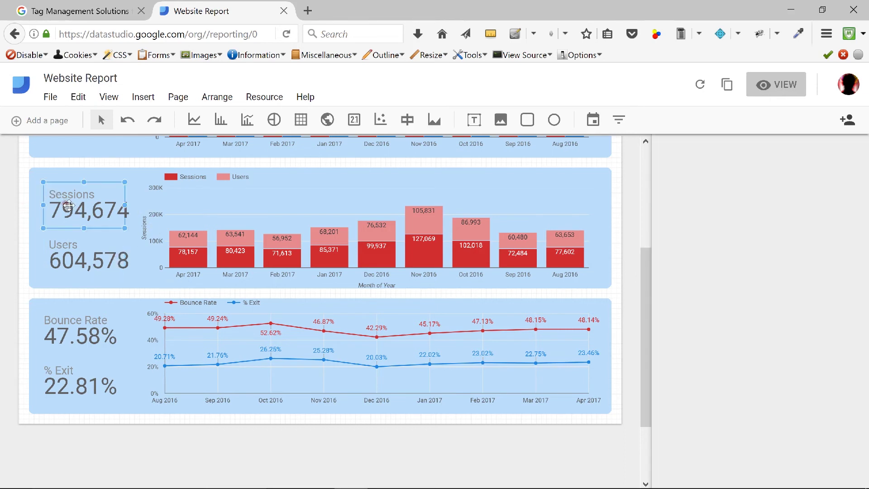
scroll(865, 252, down, 1)
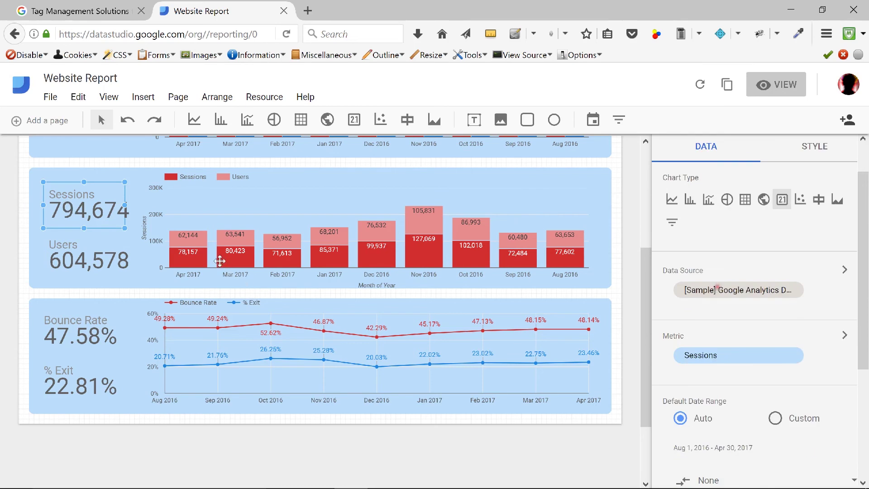
click(122, 251)
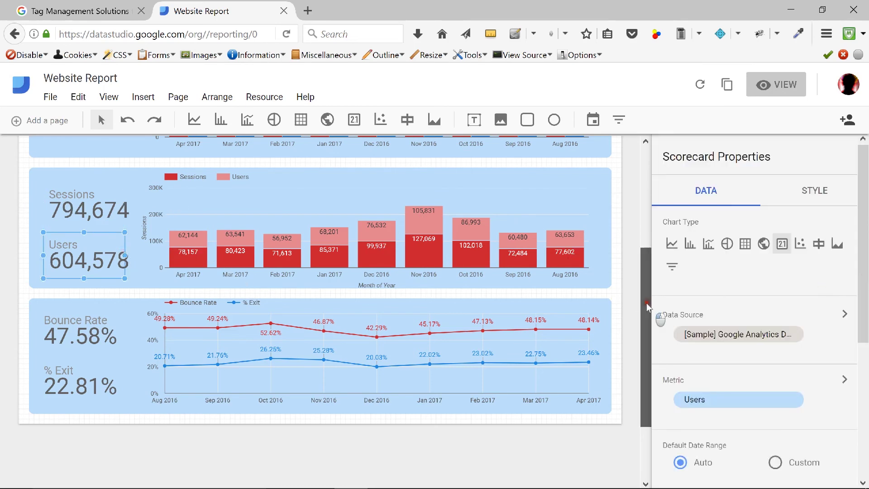
drag(647, 303, 645, 221)
Switch the Pageviews and Unique Pageviews scorecards to Auto, then enter view mode.
click(97, 223)
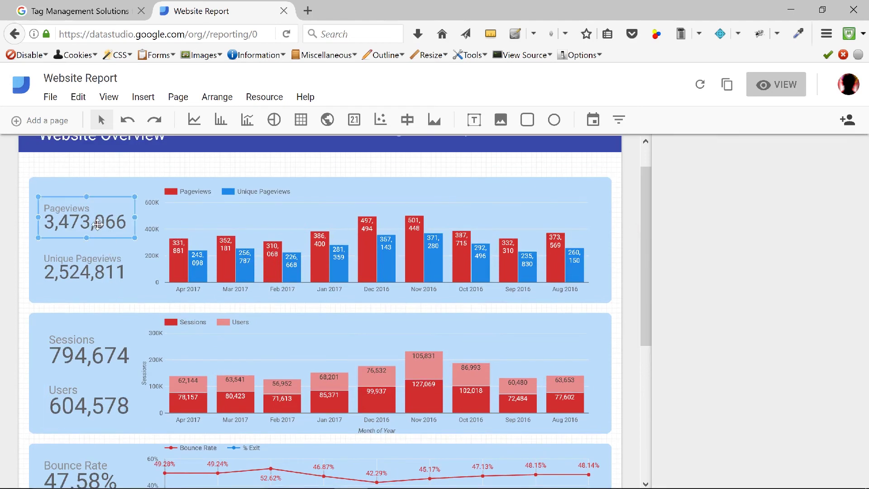
shift+click(90, 274)
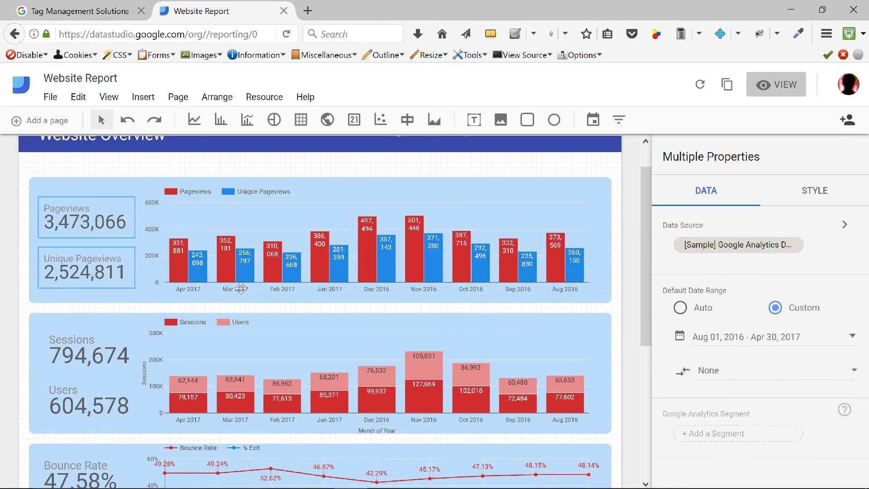
click(680, 308)
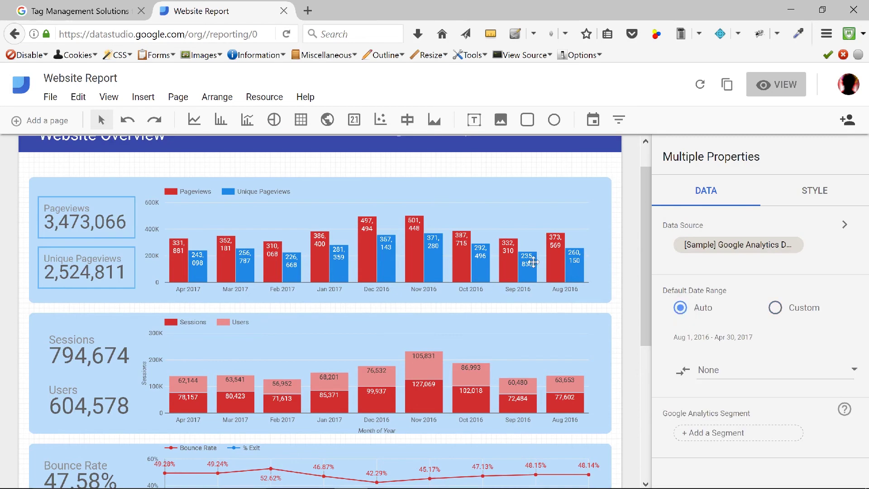
mouse_move(646, 232)
mouse_down()
mouse_move(649, 319)
mouse_move(645, 238)
mouse_up()
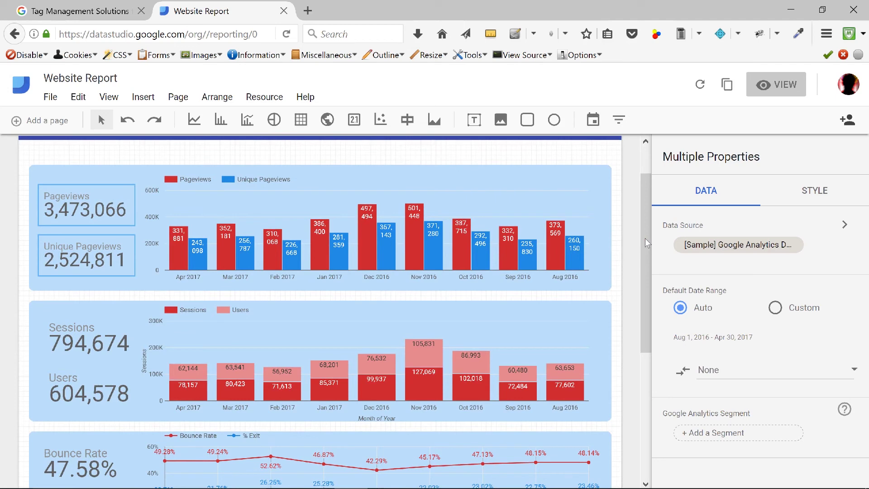
drag(644, 238, 652, 204)
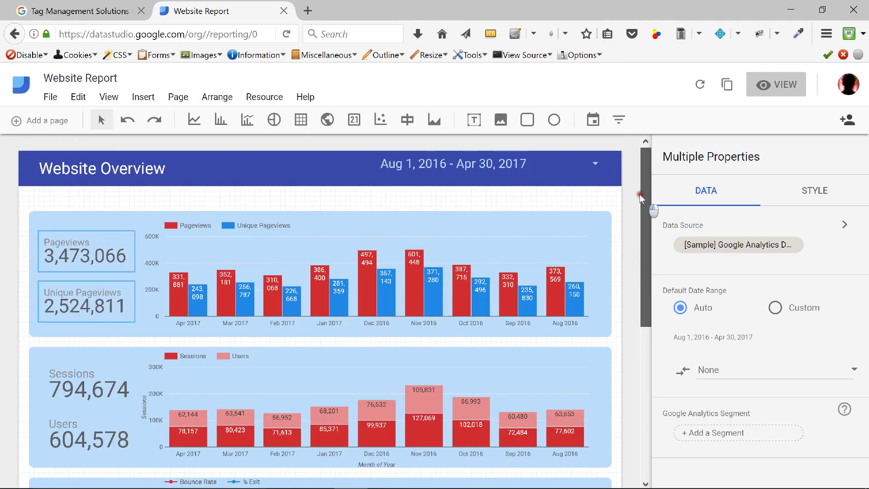
click(778, 88)
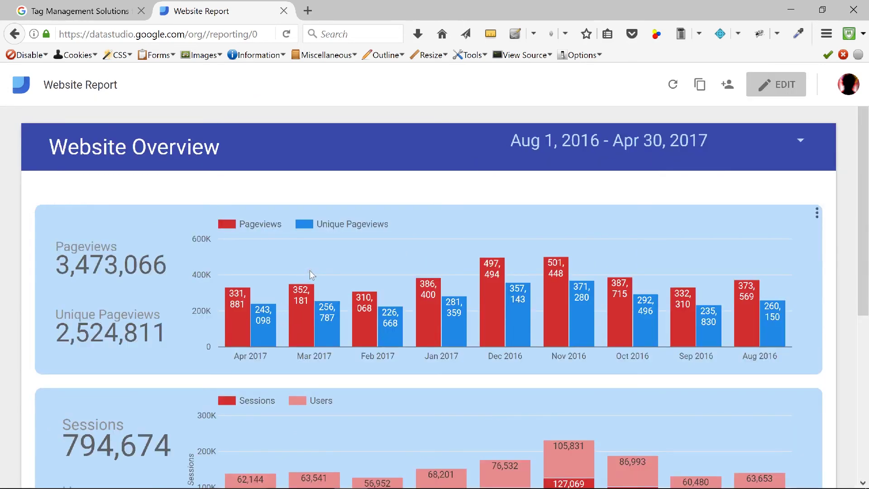
Read the monthly Pageviews bar tooltips, which peak at 501,448 in Nov 2016.
mouse_move(301, 337)
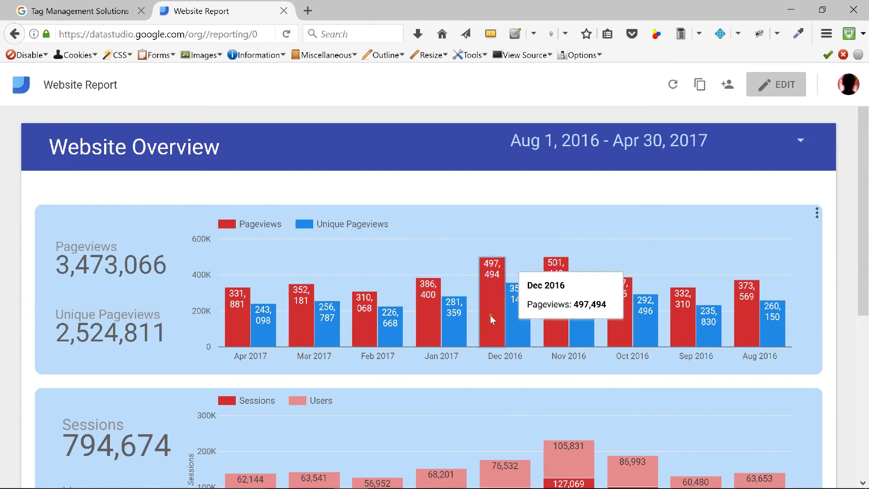
mouse_move(519, 322)
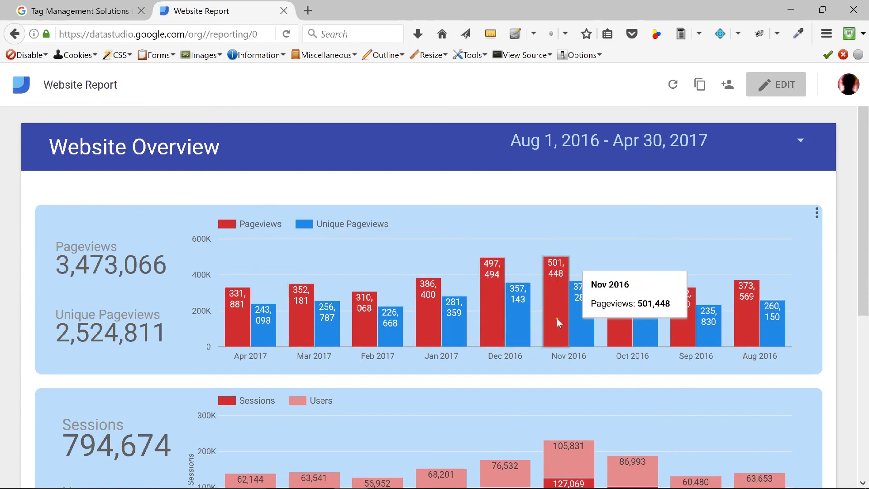
mouse_move(649, 324)
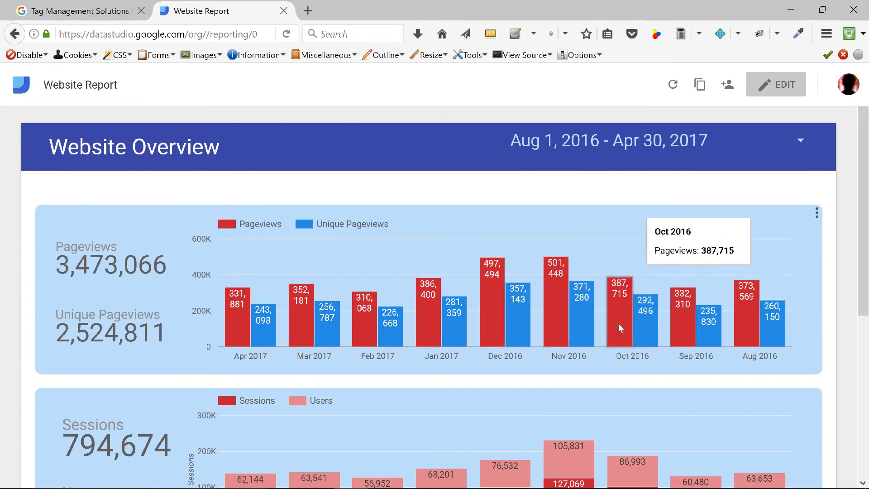
mouse_move(561, 322)
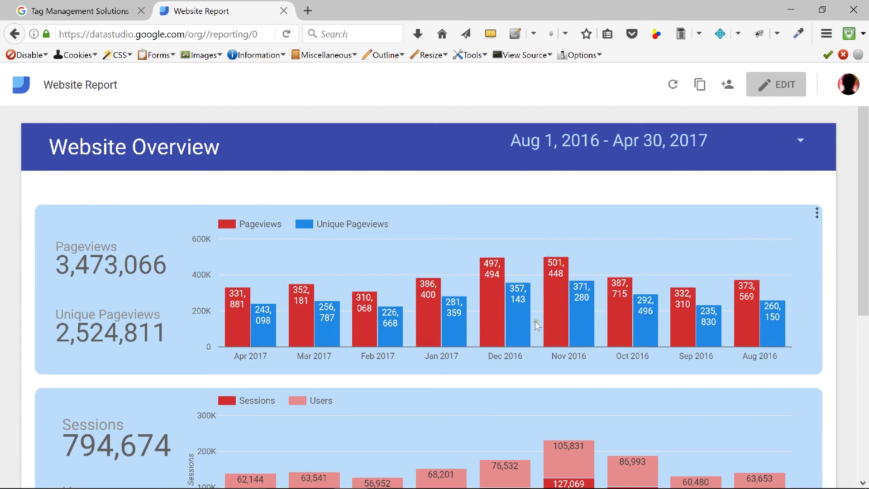
mouse_move(451, 323)
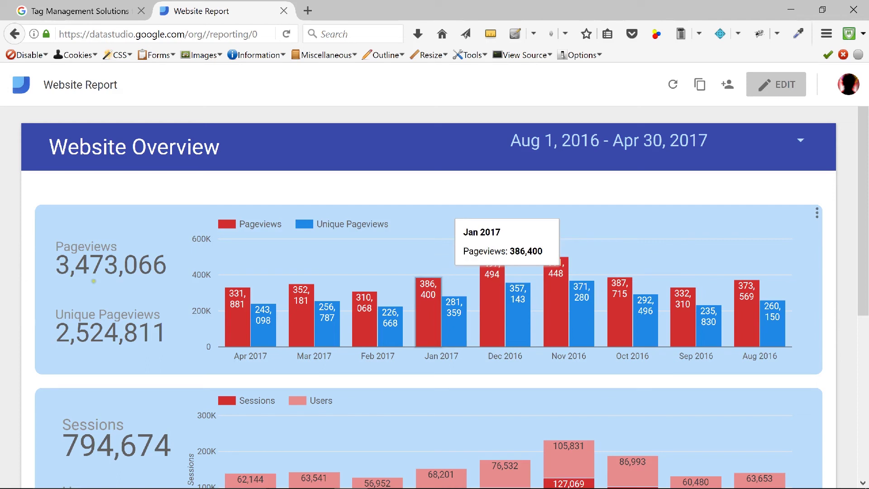
Apply a header date range of May 1 – May 31, 2017.
click(800, 145)
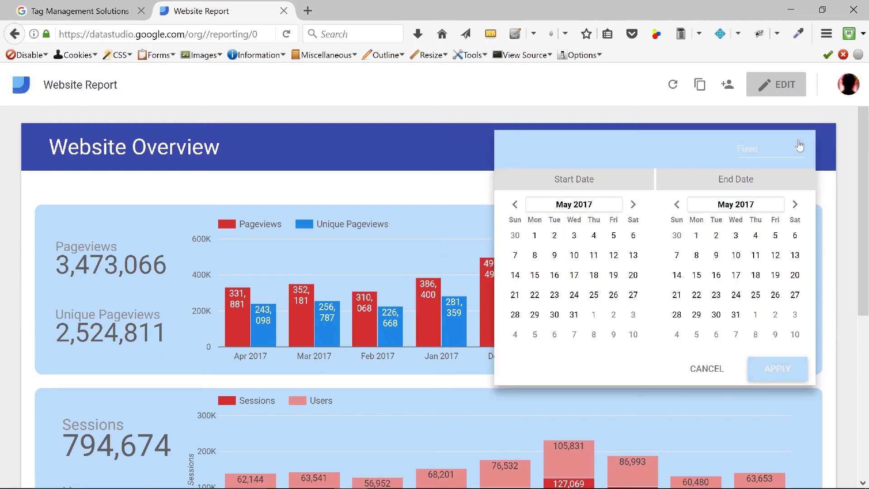
click(632, 205)
click(508, 205)
click(535, 235)
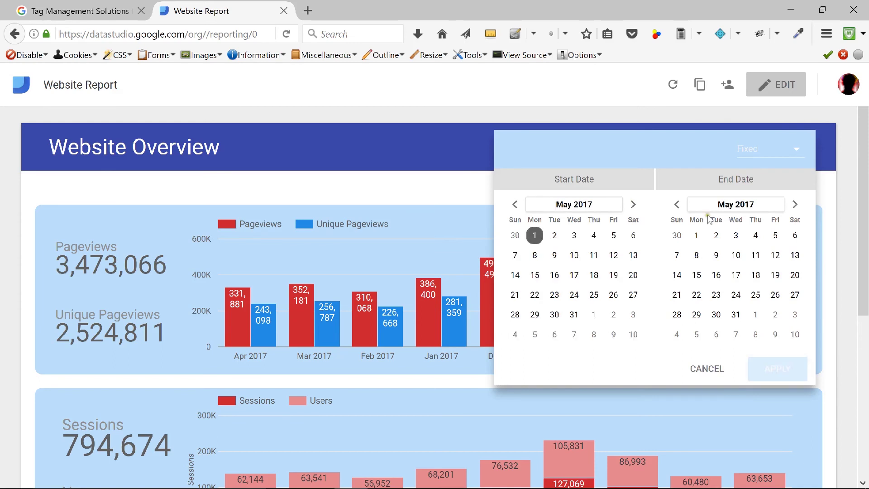
click(735, 315)
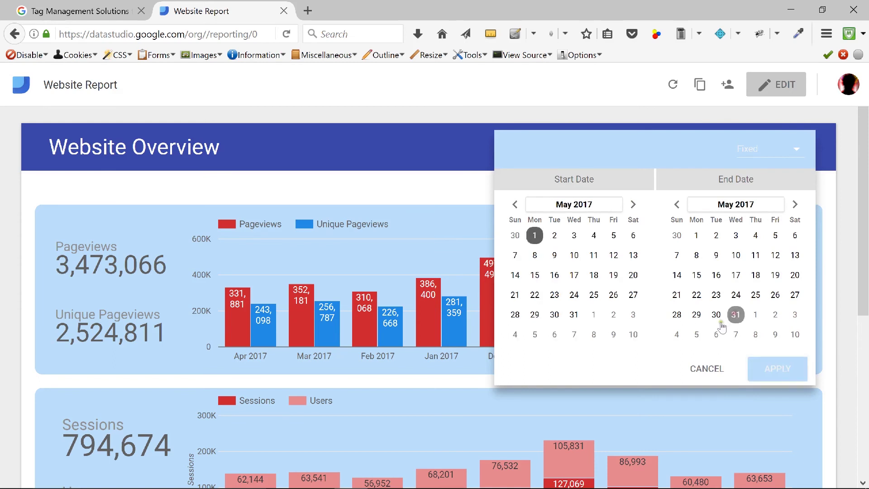
click(781, 372)
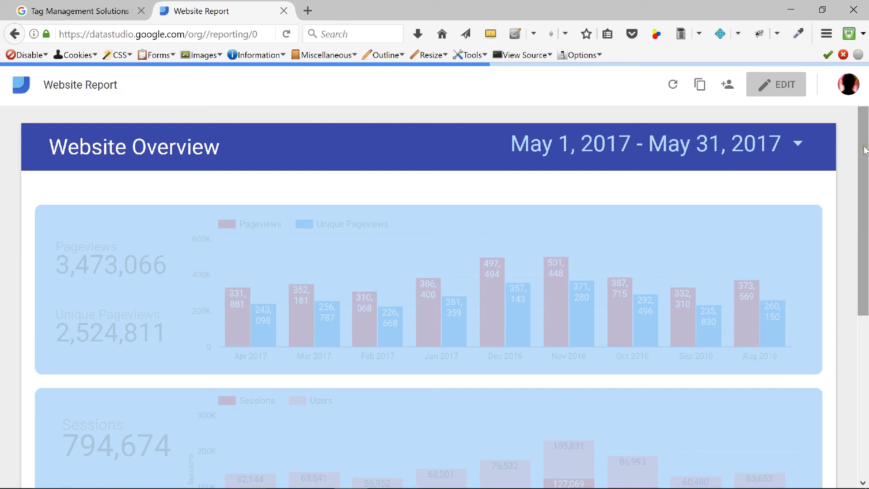
drag(865, 154, 865, 172)
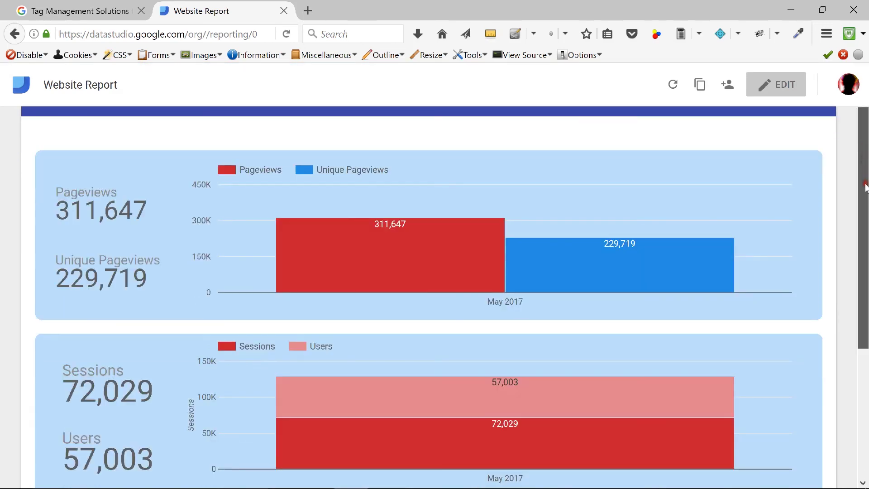
drag(864, 187, 866, 142)
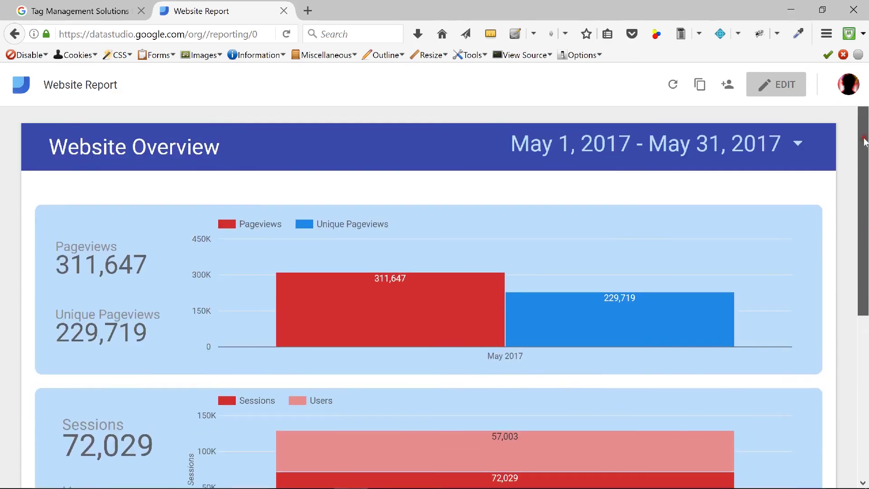
Move the start date back to March 1, 2017, covering Mar 1 – May 31, 2017.
click(798, 146)
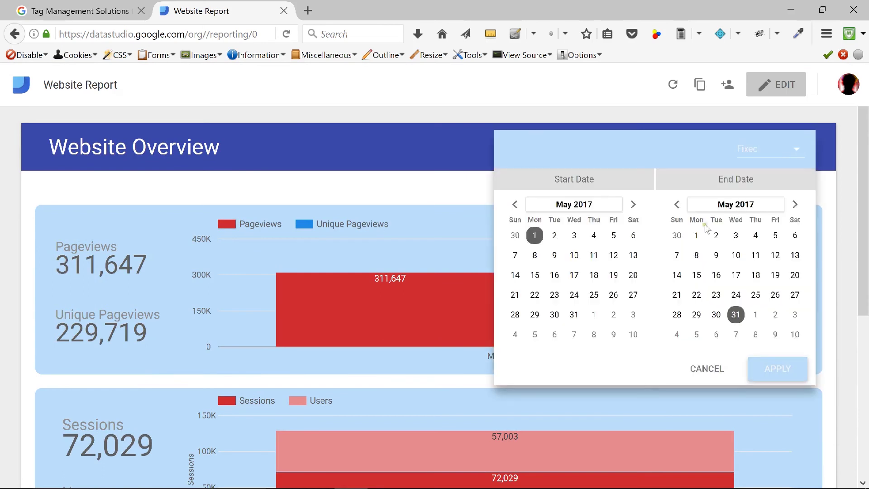
click(515, 205)
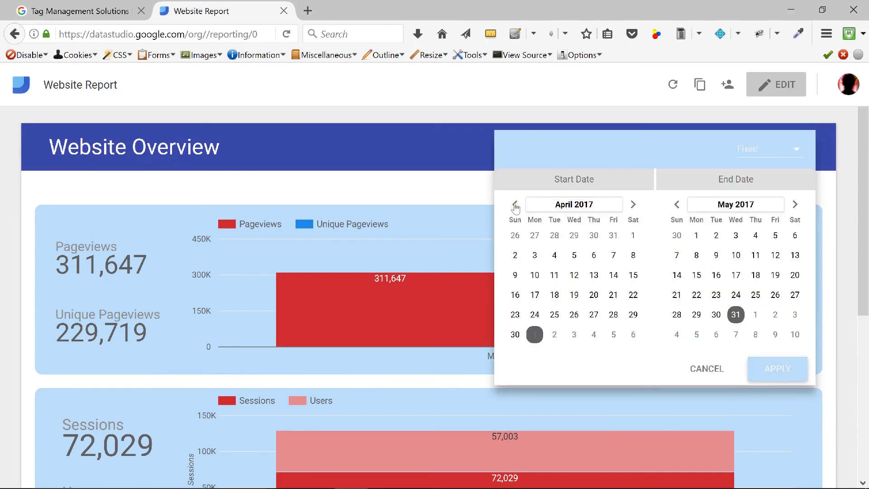
click(515, 204)
click(574, 235)
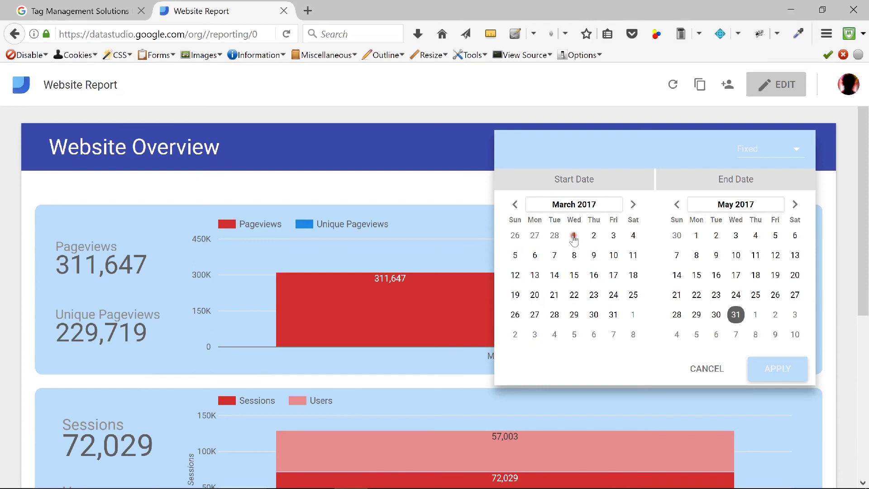
click(774, 365)
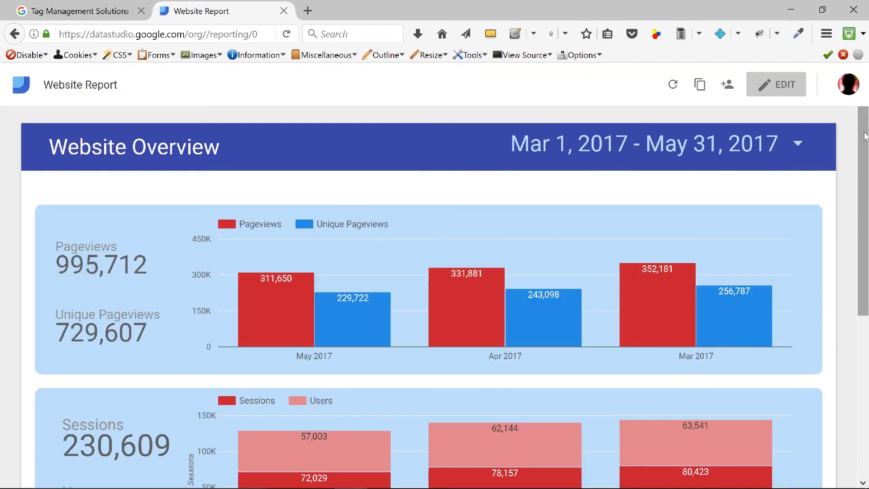
mouse_move(864, 136)
mouse_down()
mouse_move(866, 309)
mouse_move(865, 120)
mouse_up()
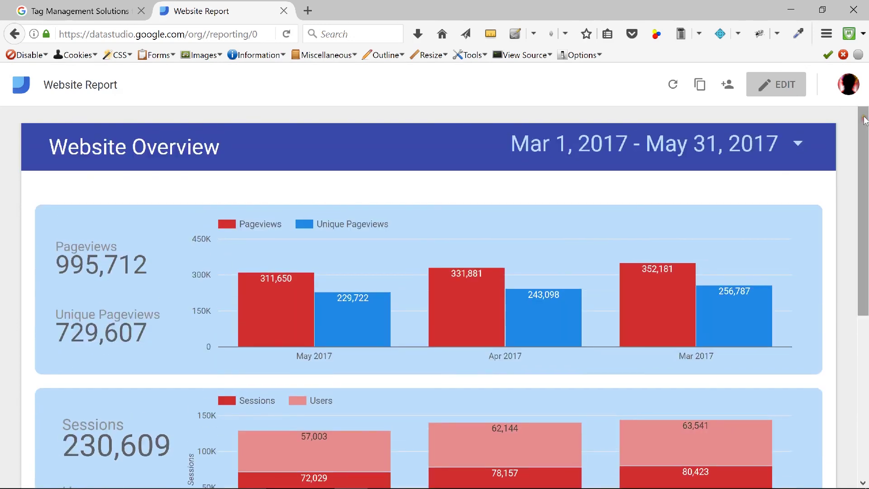